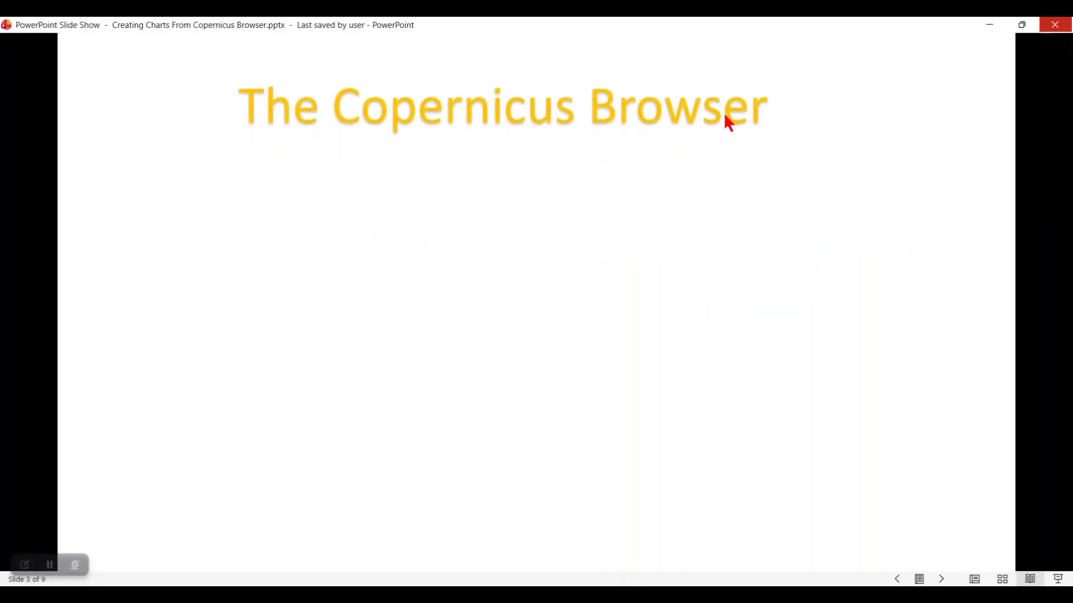
Reveal the two bullet points about satellite imagery and the Sentinel satellites on the Copernicus Browser slide
left_click(569, 264)
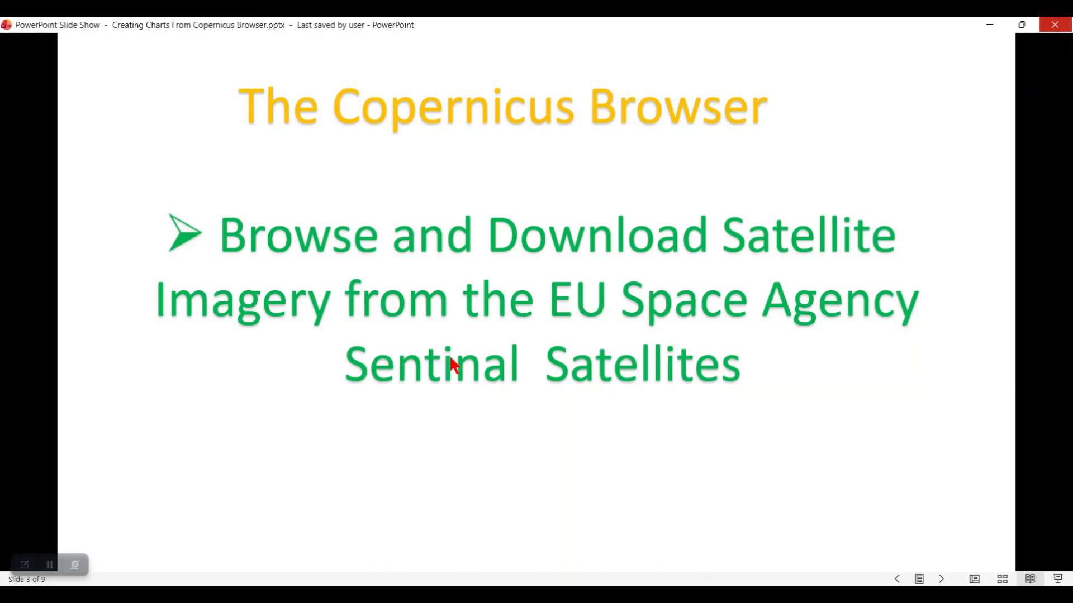
left_click(668, 397)
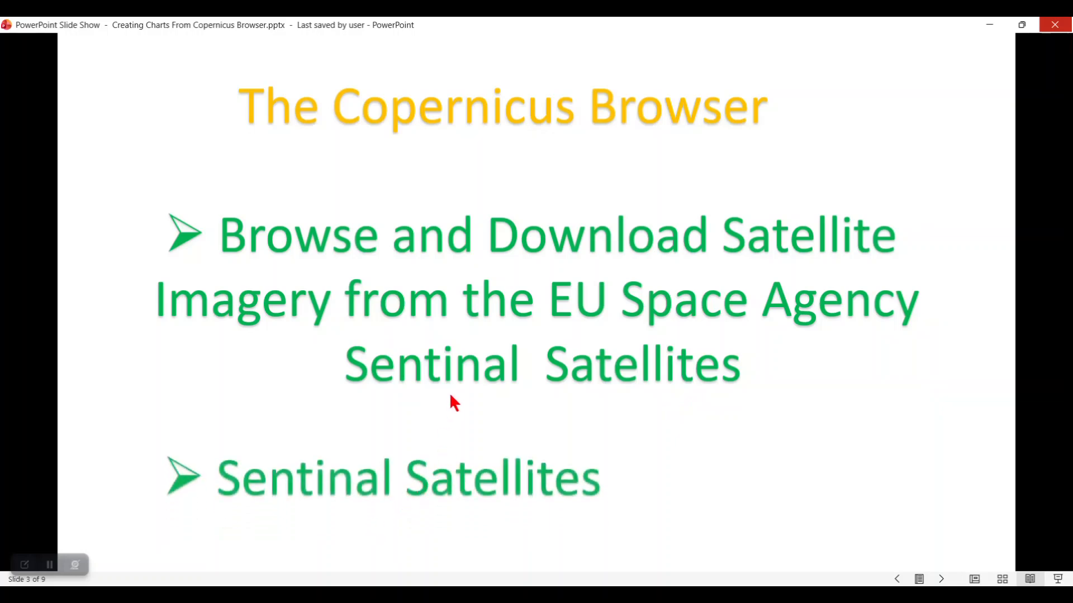
Switch to the Edge browser and show the Bing results for "sentinel satellites" with its search terms
left_click(1022, 25)
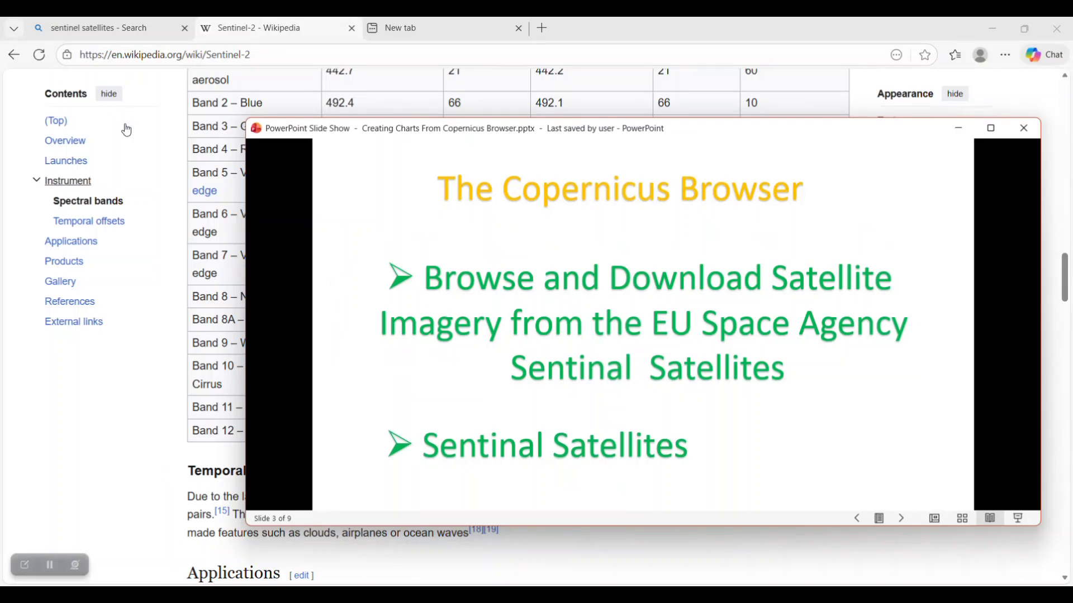
left_click(123, 27)
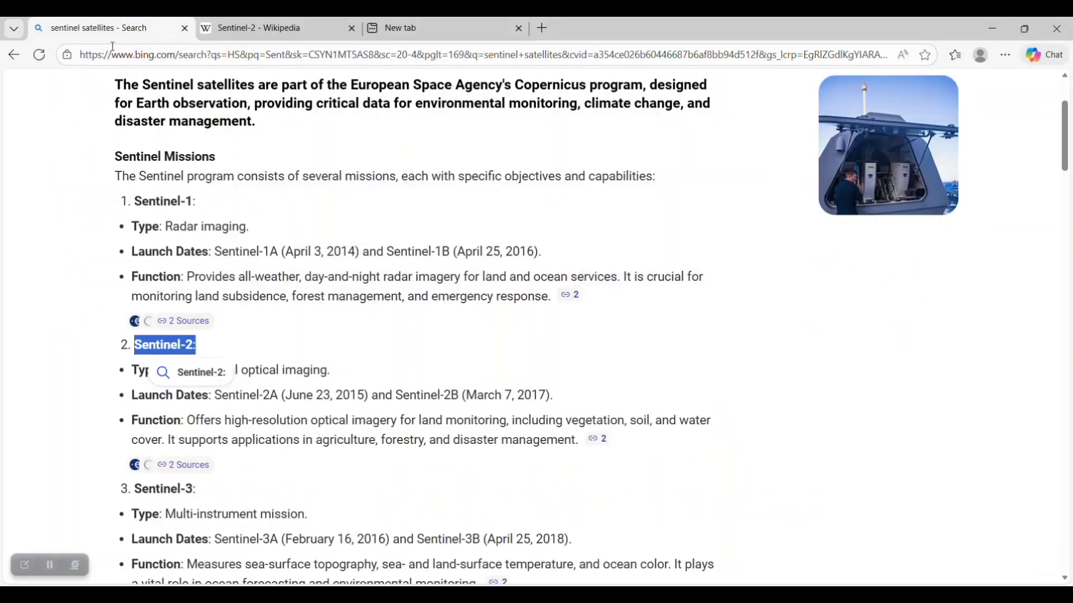
scroll(279, 134, "up", 3)
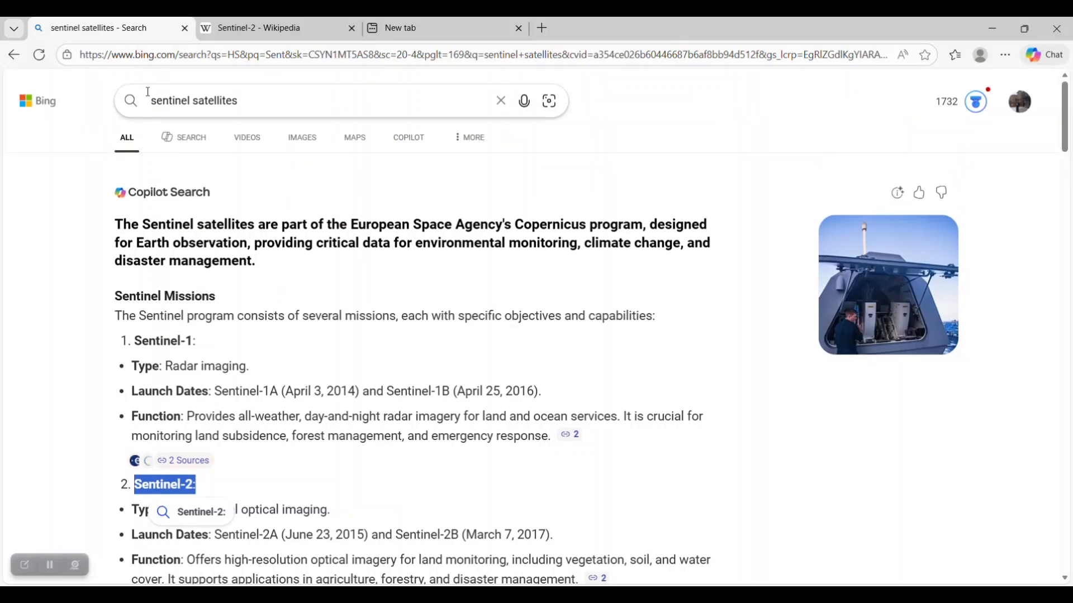
left_click_drag(149, 101, 279, 100)
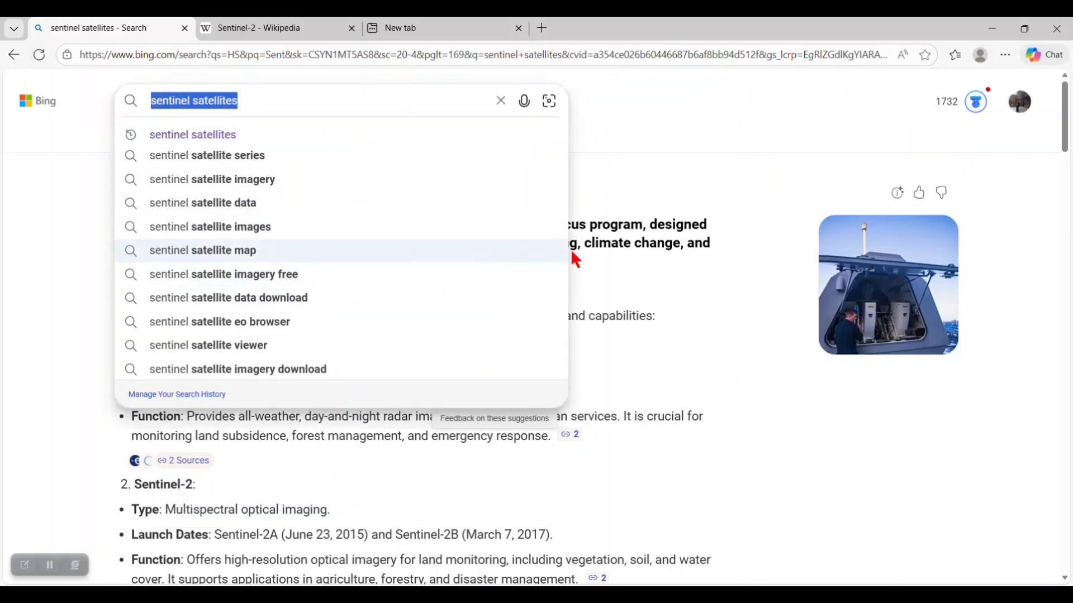
left_click(735, 311)
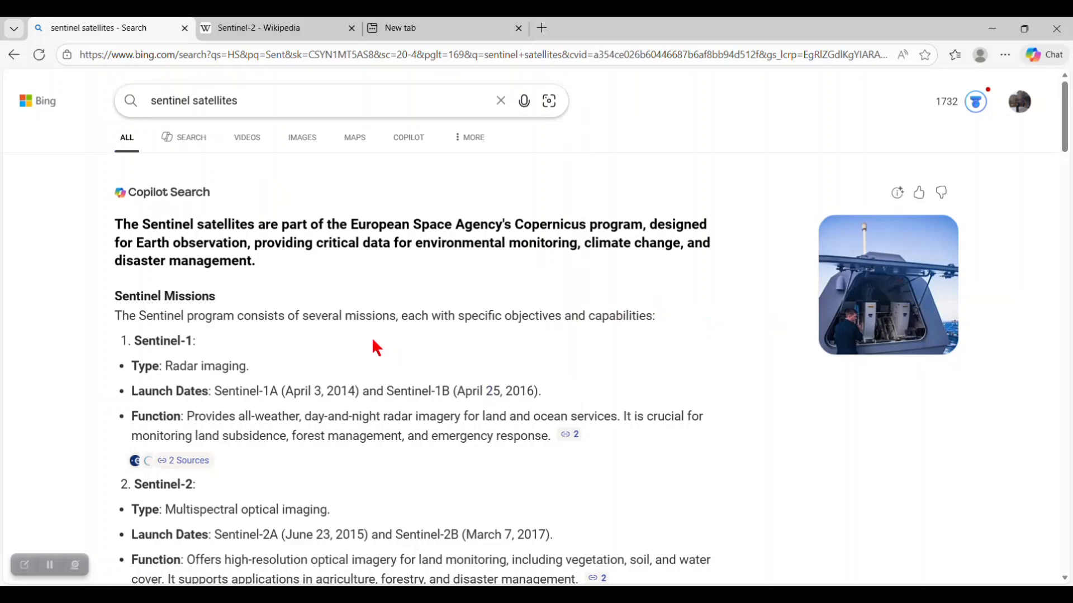
Review the Sentinel-1 and Sentinel-2 mission descriptions, highlighting the Sentinel-1 imaging type, the Sentinel-2 heading and its imaging type
scroll(299, 317, "down", 1)
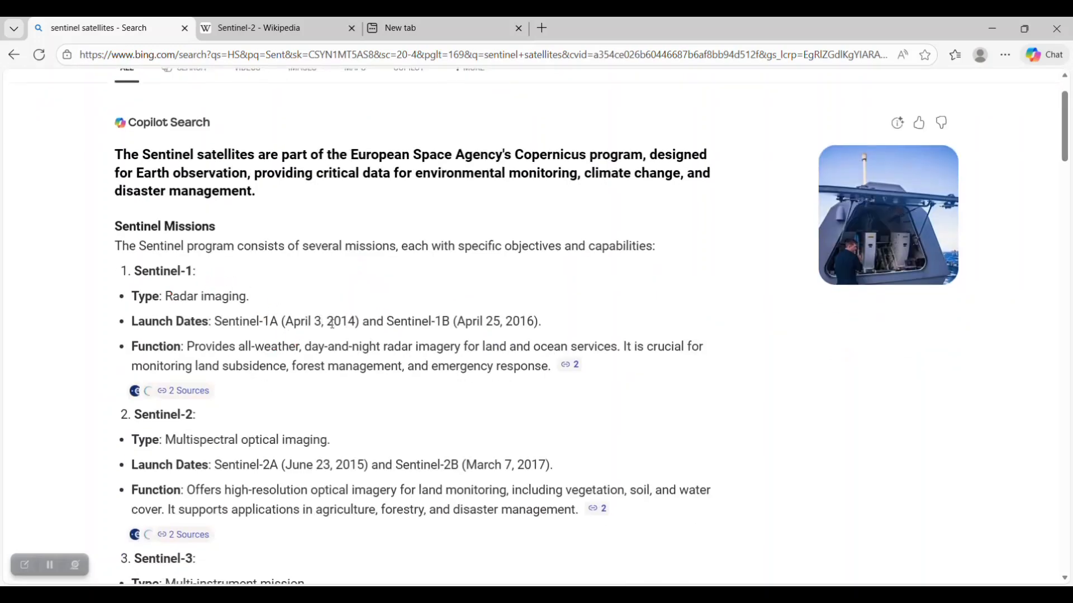
scroll(346, 322, "down", 1)
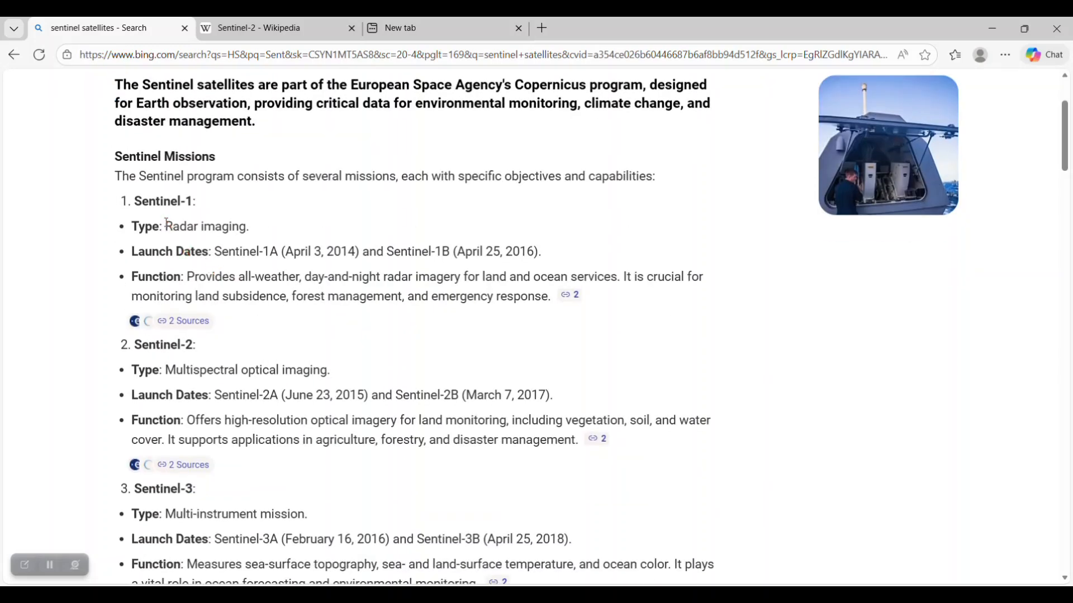
left_click_drag(166, 226, 253, 229)
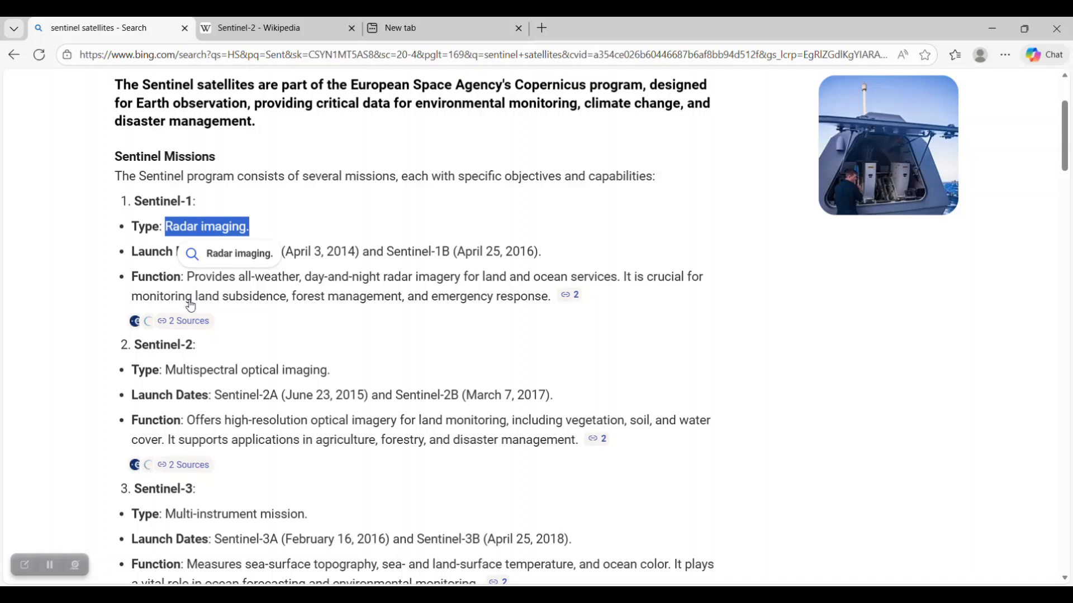
scroll(141, 272, "down", 1)
left_click_drag(138, 275, 203, 275)
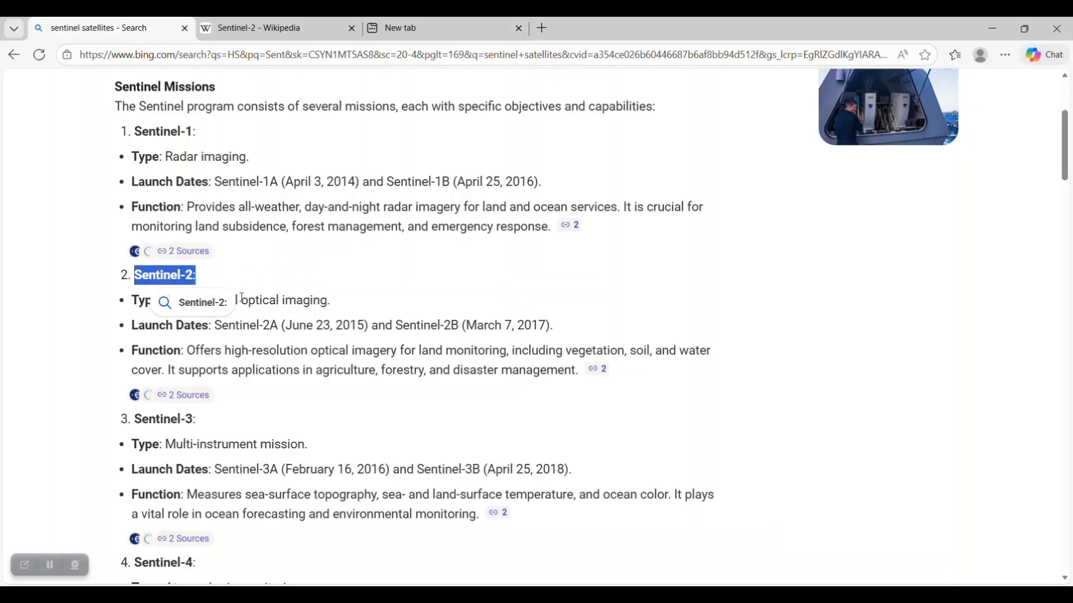
left_click_drag(242, 300, 332, 289)
left_click(333, 290)
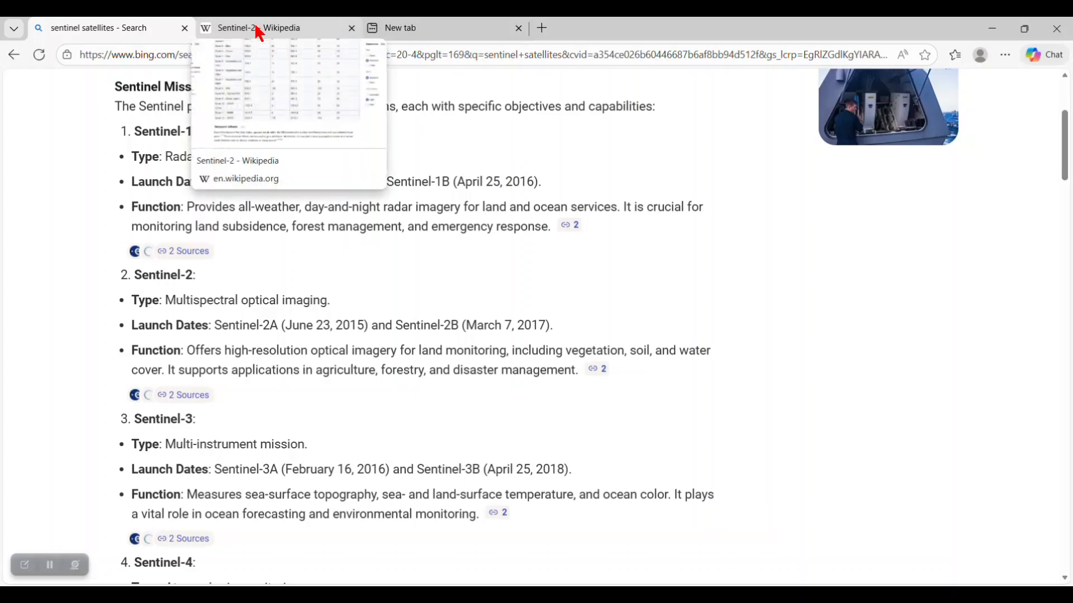
Read the overview in the Sentinel-2 Wikipedia article and highlight its spatial resolution values
left_click(259, 34)
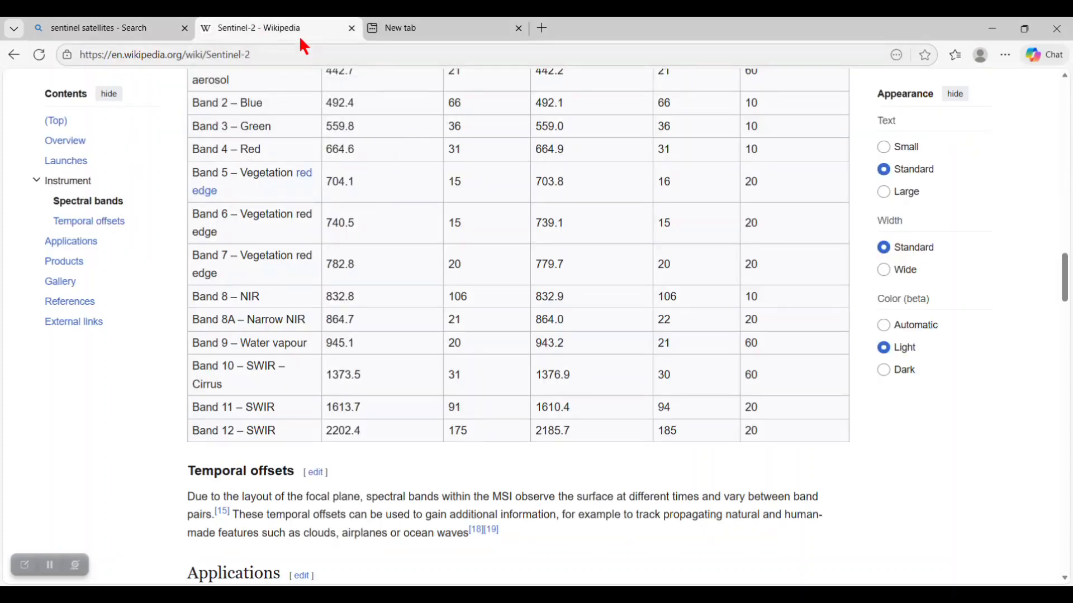
scroll(306, 118, "up", 10)
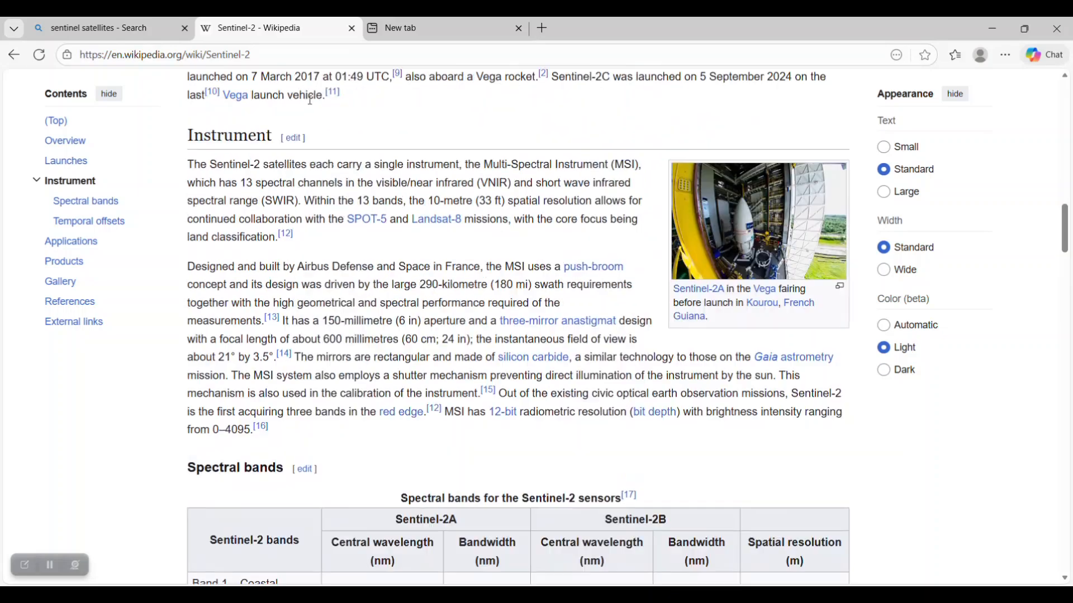
scroll(305, 112, "up", 15)
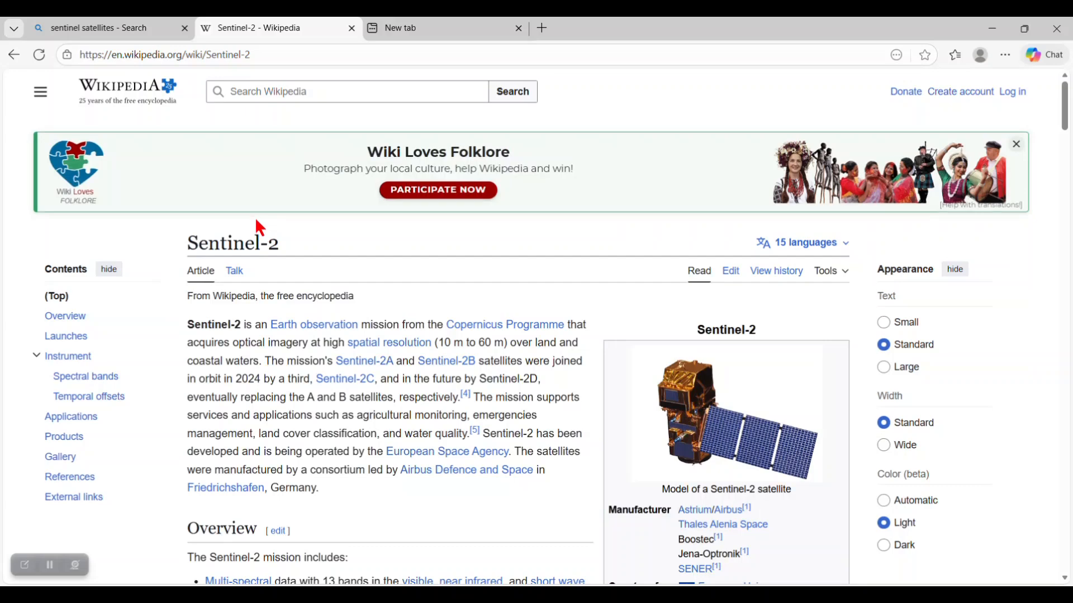
scroll(251, 215, "down", 1)
scroll(274, 257, "down", 4)
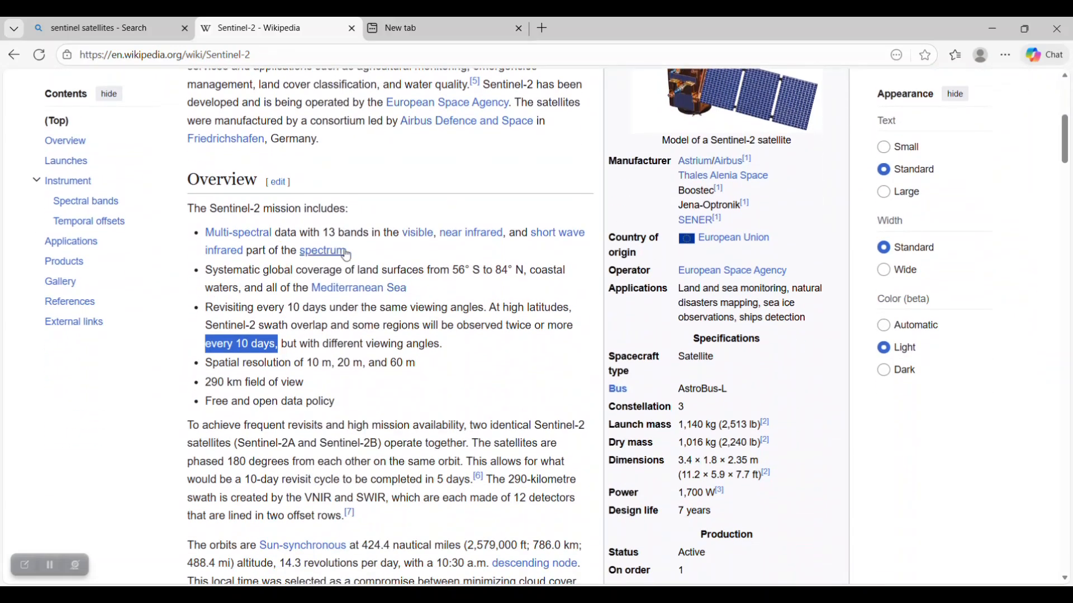
scroll(338, 240, "down", 2)
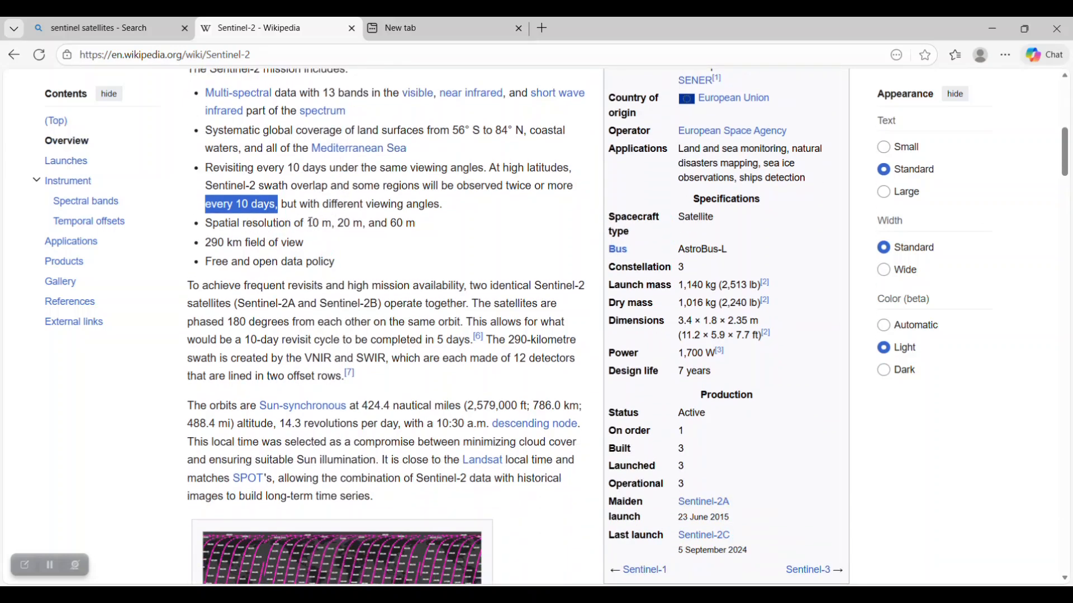
left_click_drag(313, 223, 414, 223)
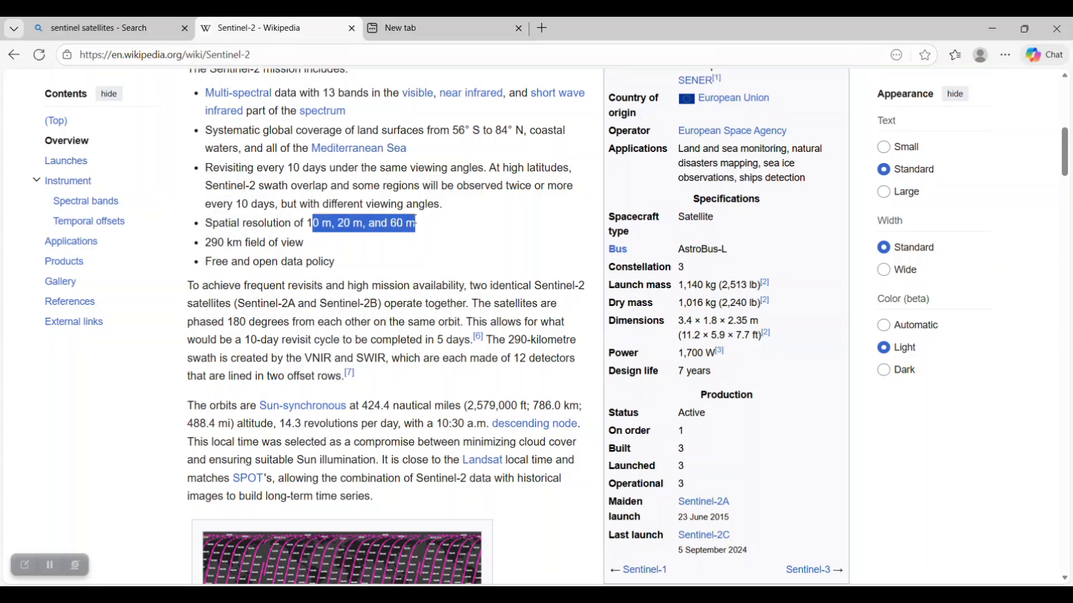
left_click(374, 246)
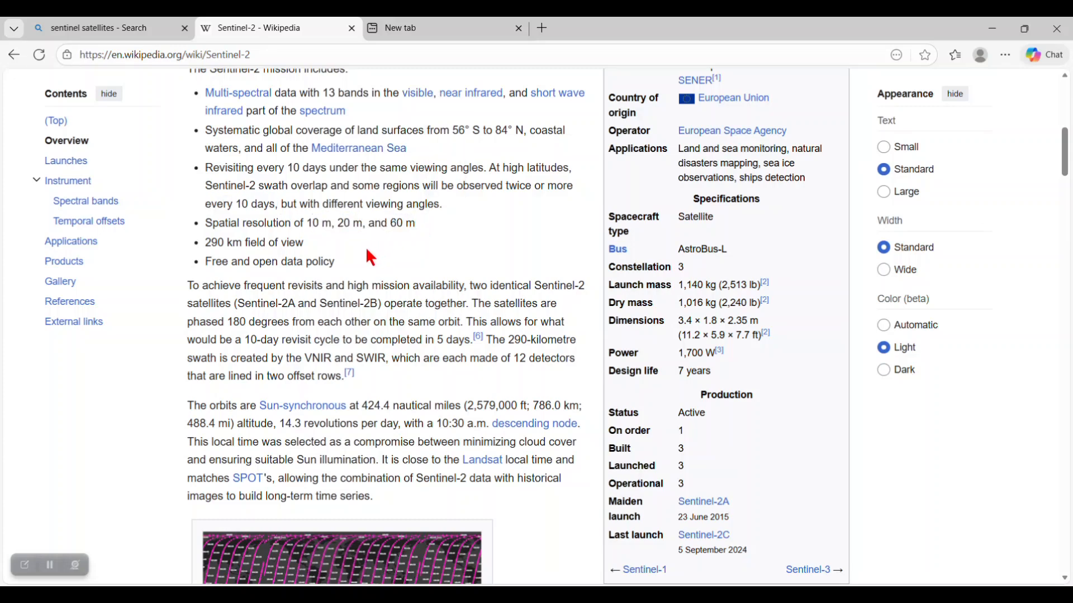
Look through the article's orbit, launch and instrument sections down to the Sentinel-2 spectral bands
scroll(365, 255, "down", 3)
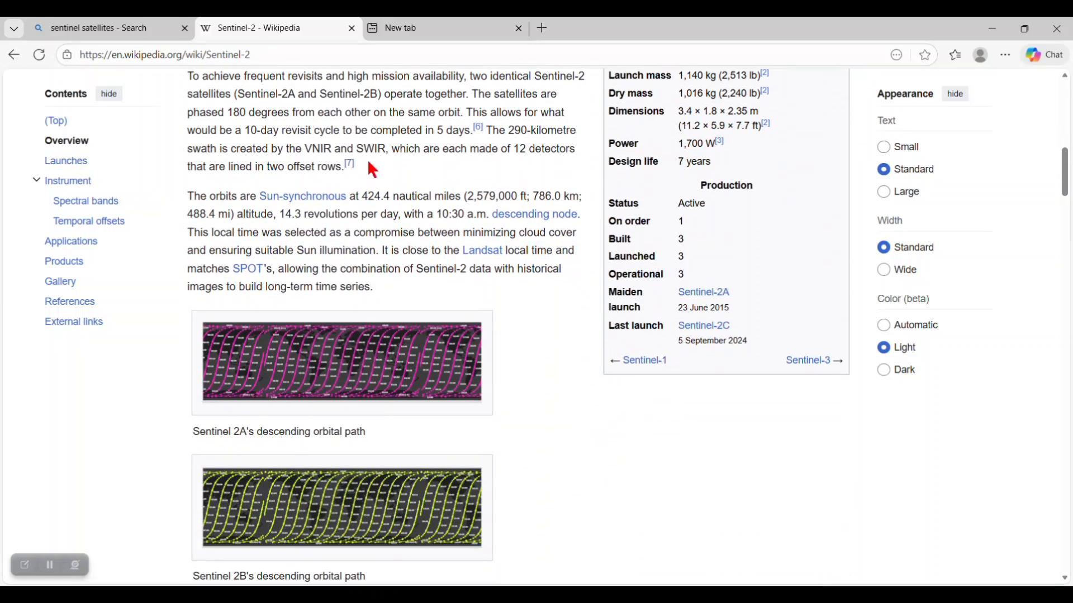
scroll(372, 169, "down", 7)
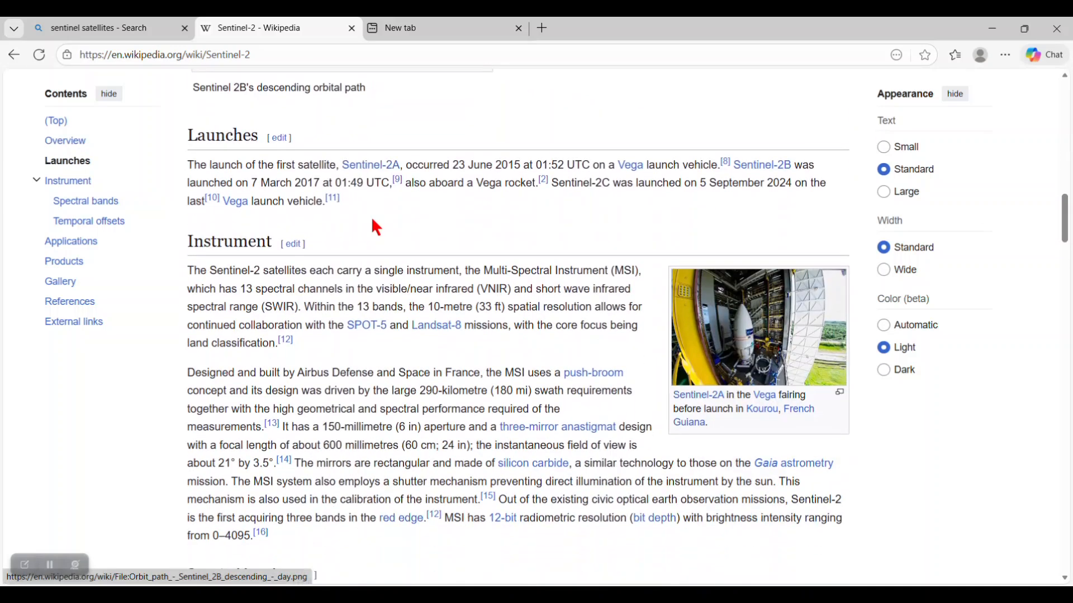
scroll(376, 227, "down", 6)
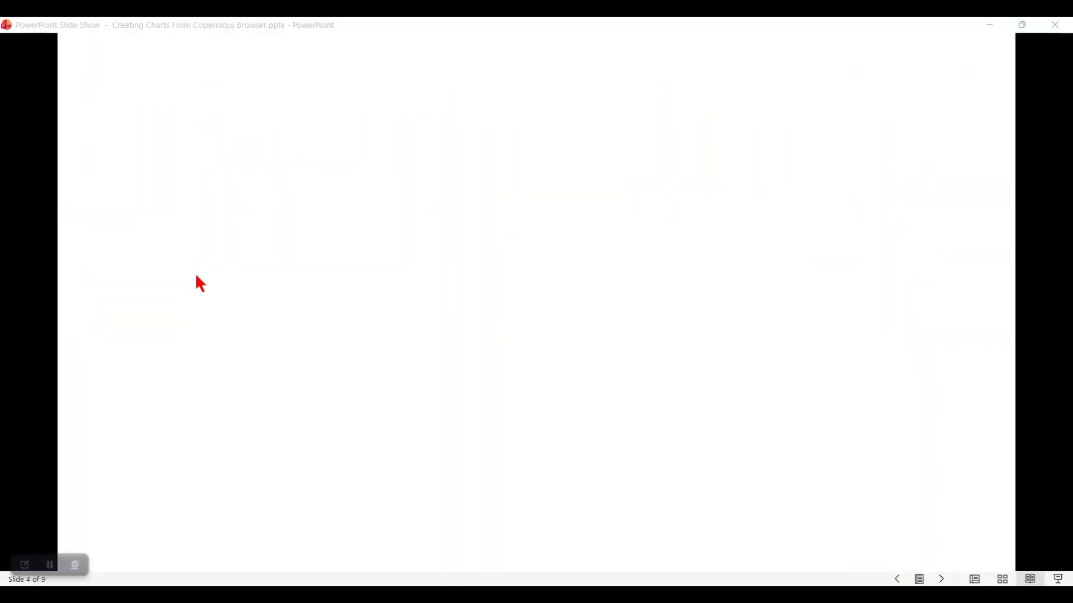
Reveal the outline slide's bullets on creating an account, selecting imagery, choosing date and cloud cover, and selecting a layer
left_click(277, 280)
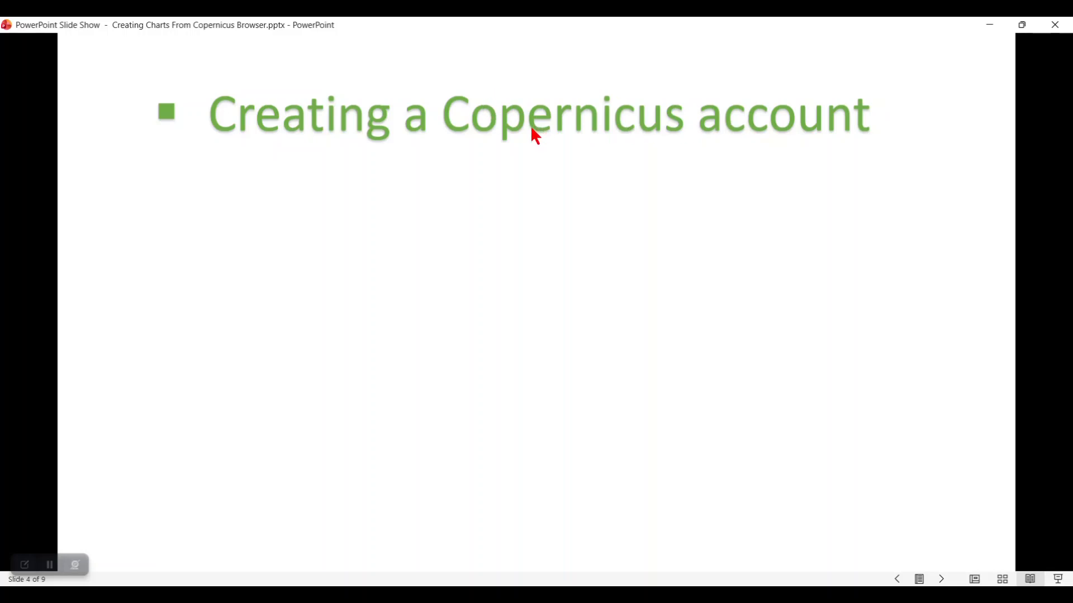
left_click(465, 169)
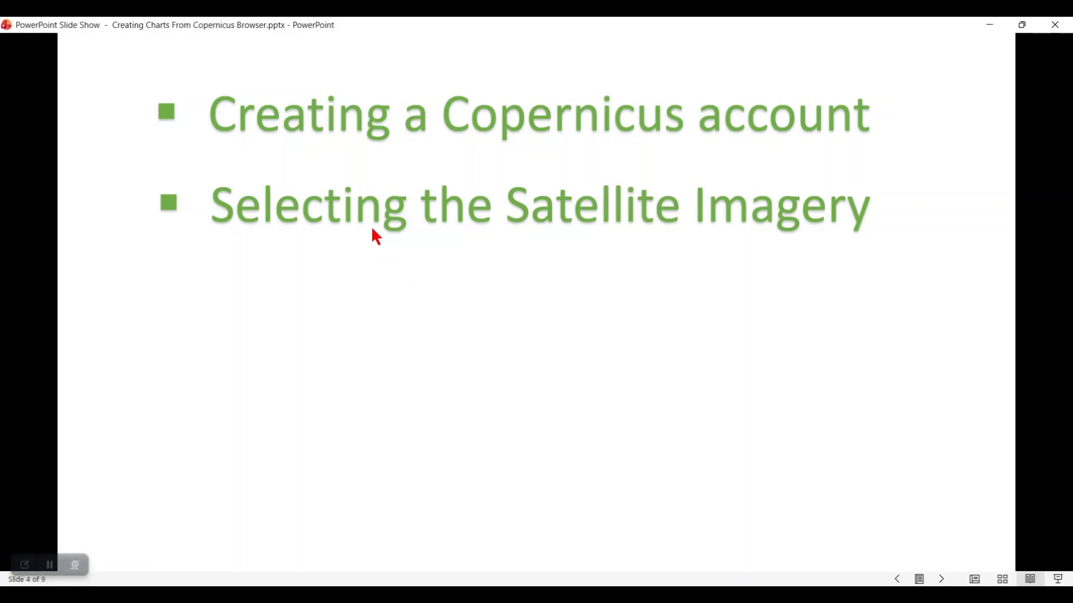
left_click(358, 255)
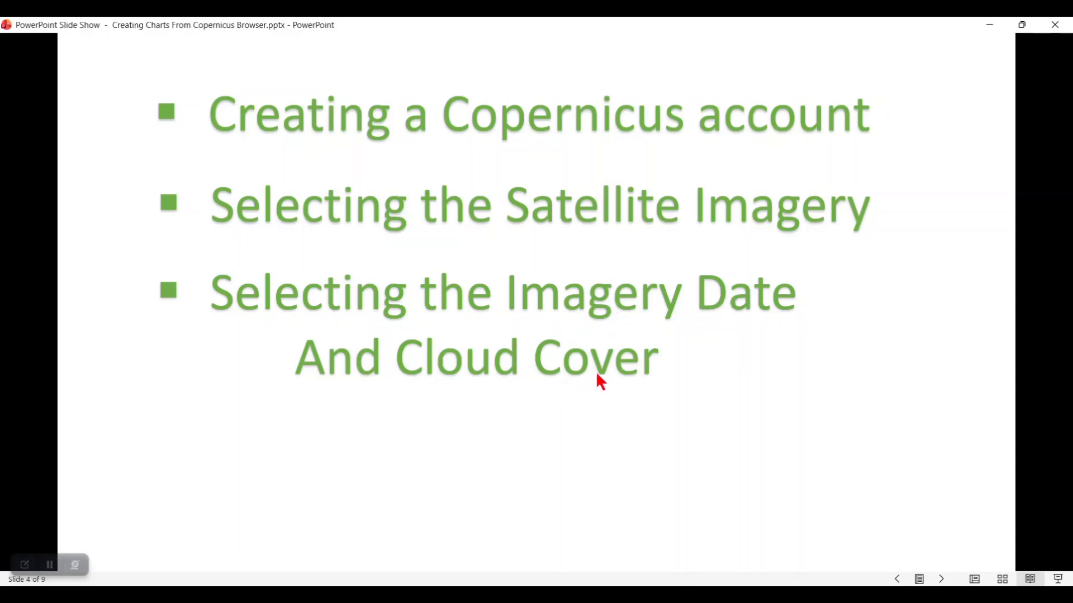
left_click(489, 394)
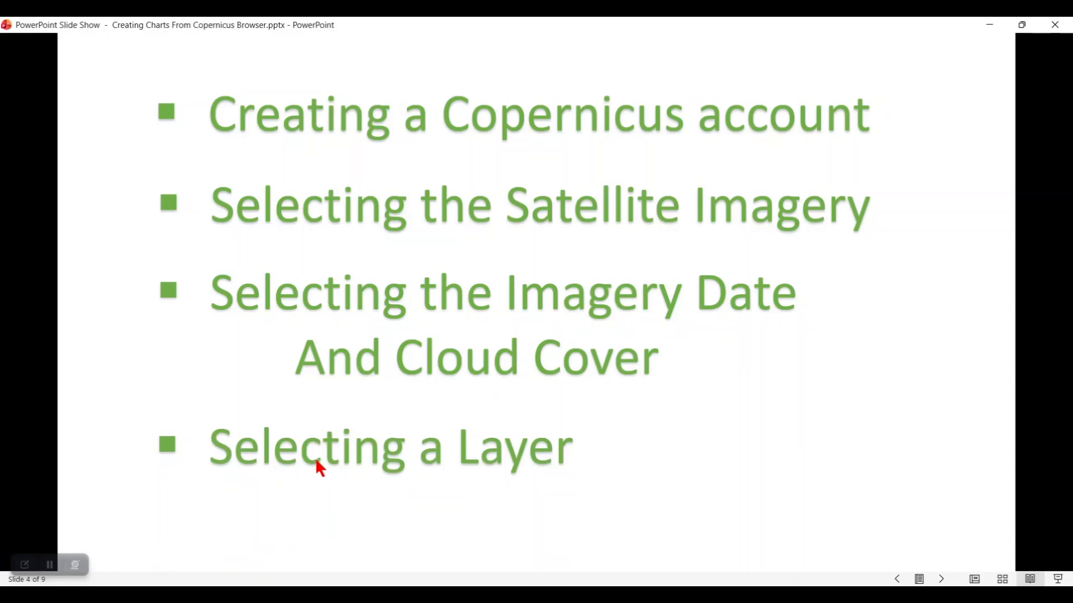
left_click(361, 495)
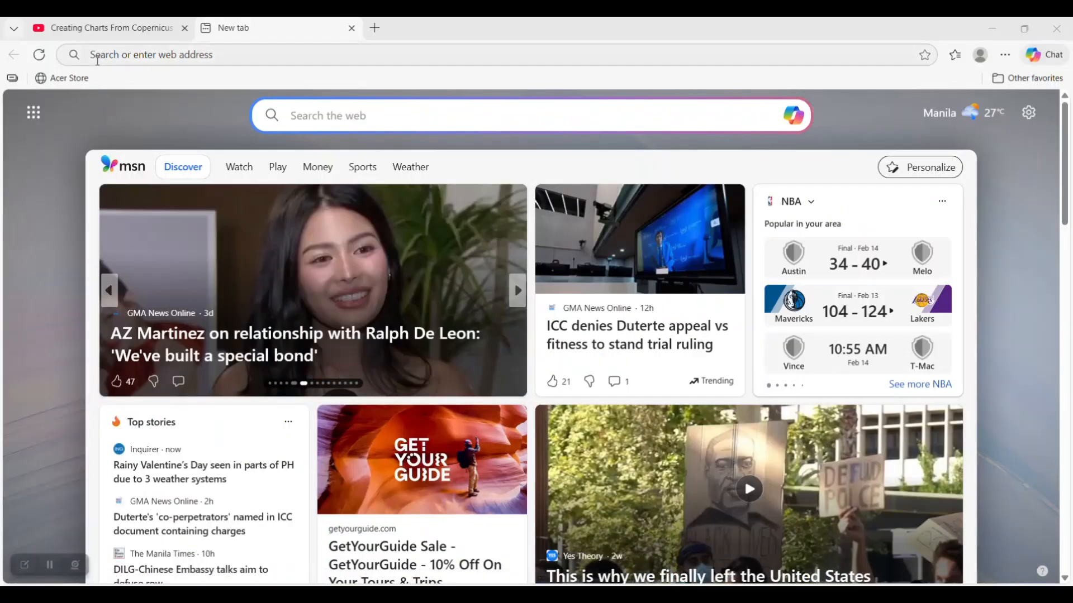
Search the web for "copernicus browser" and open the Copernicus Browser site at browser.dataspace.copernicus.eu
left_click(96, 55)
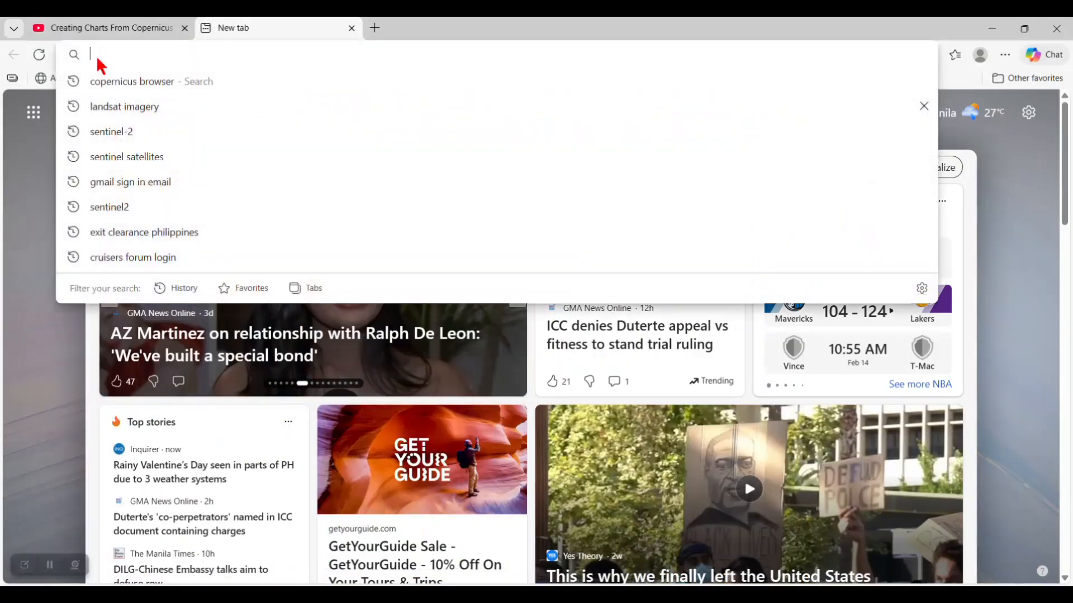
left_click(111, 82)
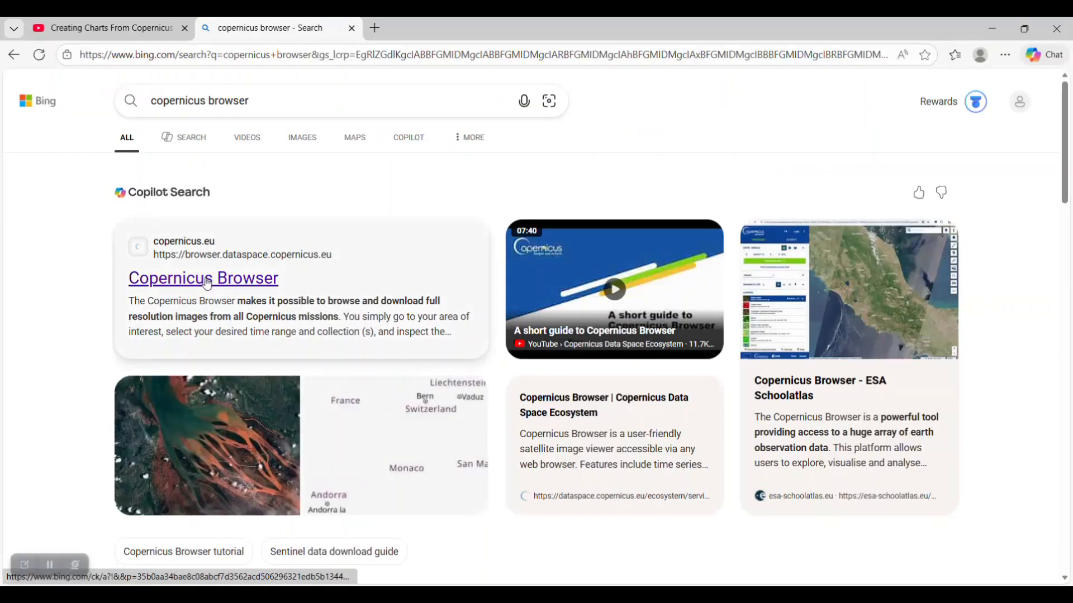
left_click(204, 279)
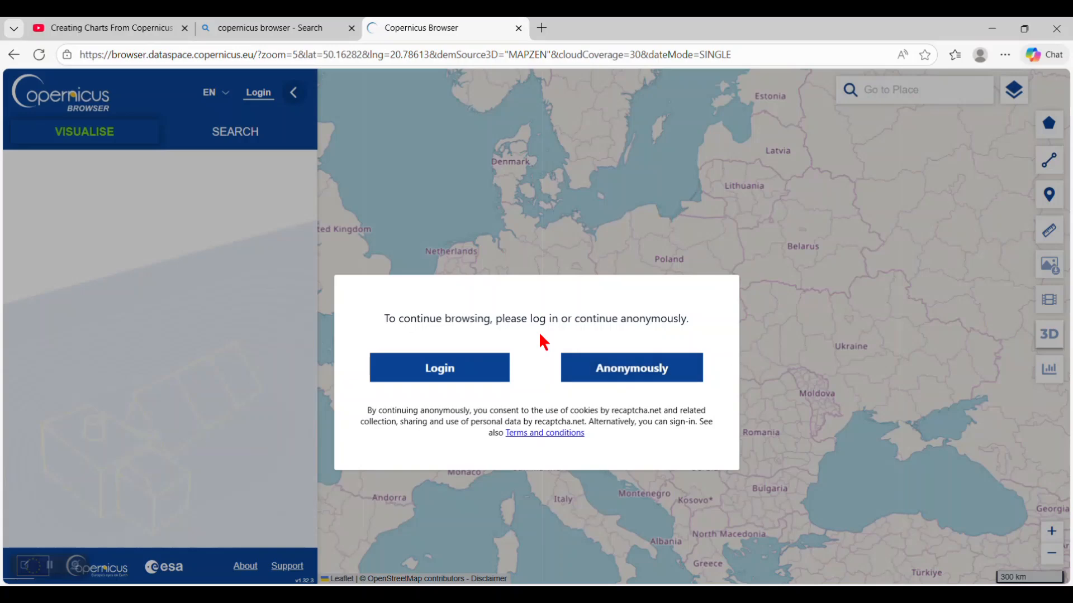
Choose to log in rather than continue anonymously, and open the registration form for a new account
left_click(456, 374)
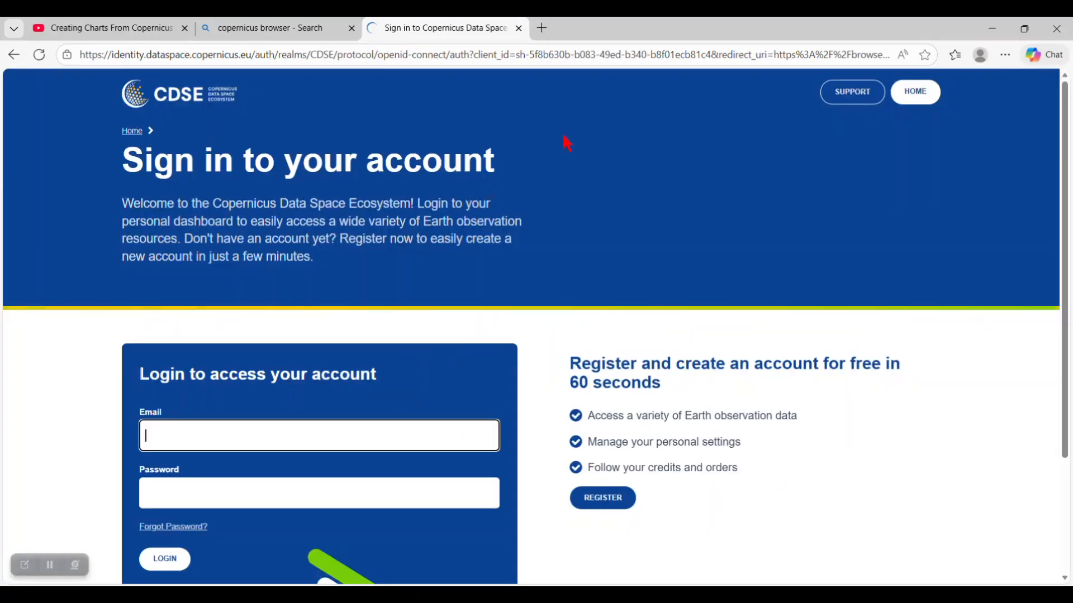
scroll(568, 141, "down", 2)
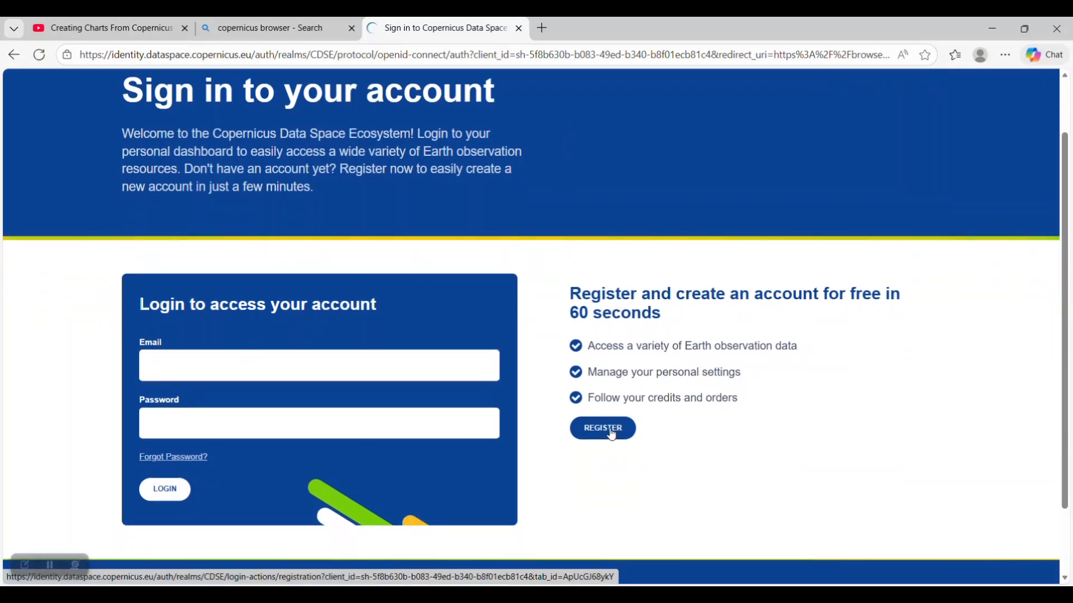
left_click(612, 435)
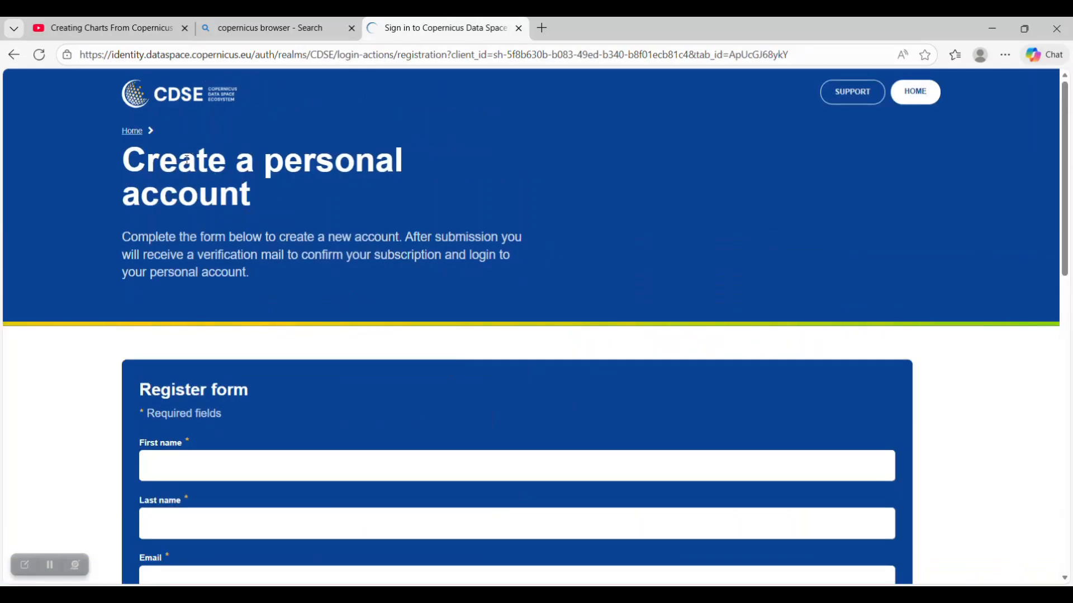
Examine the registration form's required fields, user type options and consent checkboxes down to its end
scroll(208, 235, "down", 3)
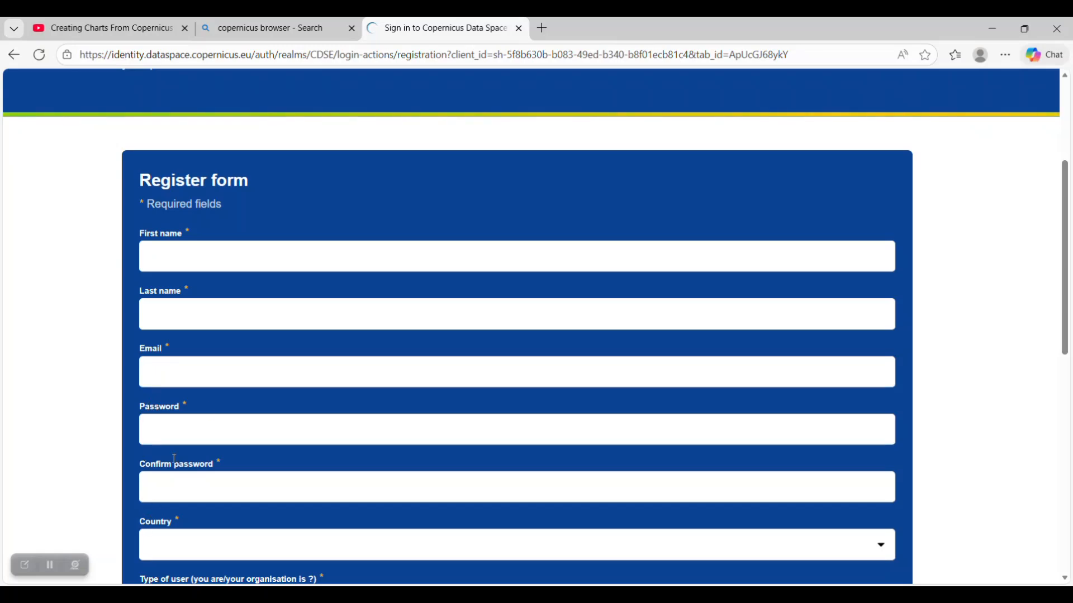
scroll(209, 392, "down", 1)
scroll(211, 391, "down", 5)
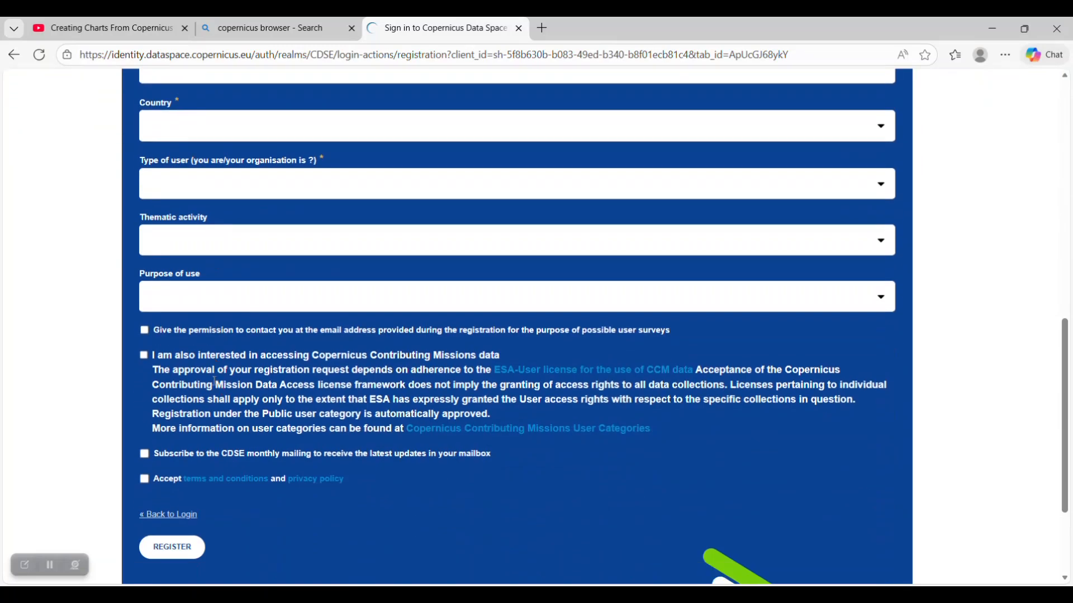
Return from the registration form to the sign-in page and log in with the account's email and password
scroll(246, 196, "up", 4)
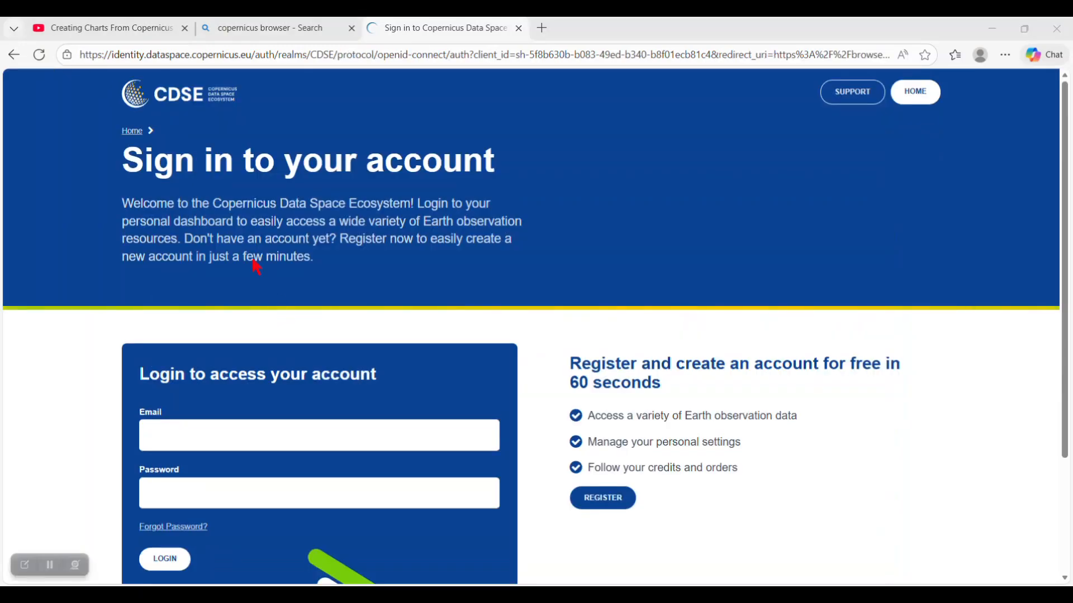
left_click(152, 429)
left_click(160, 502)
left_click(169, 431)
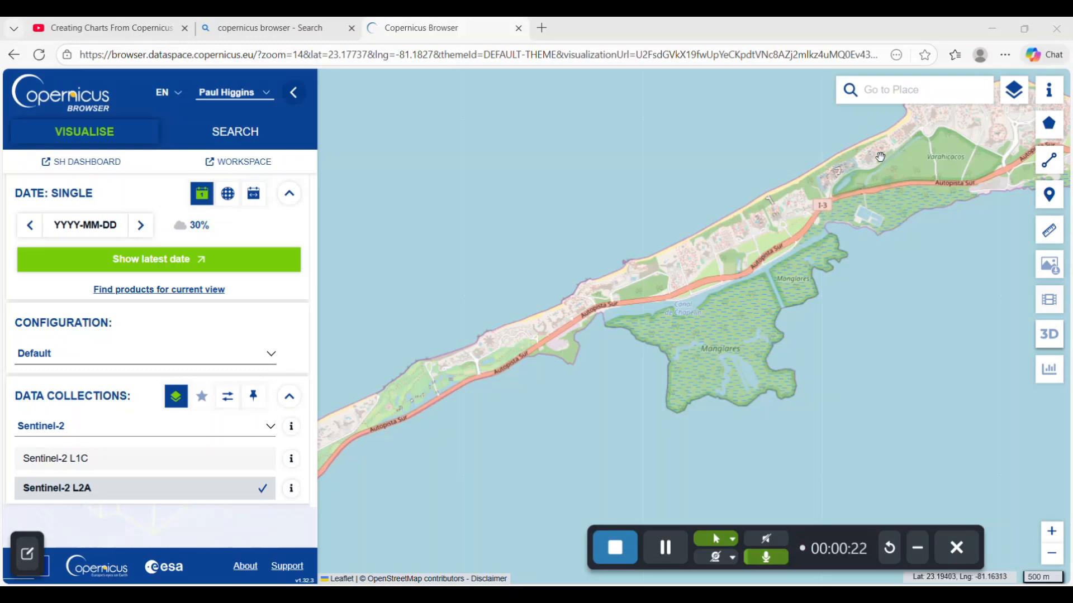
Open the file upload dialog for adding a line to the map
left_click(866, 90)
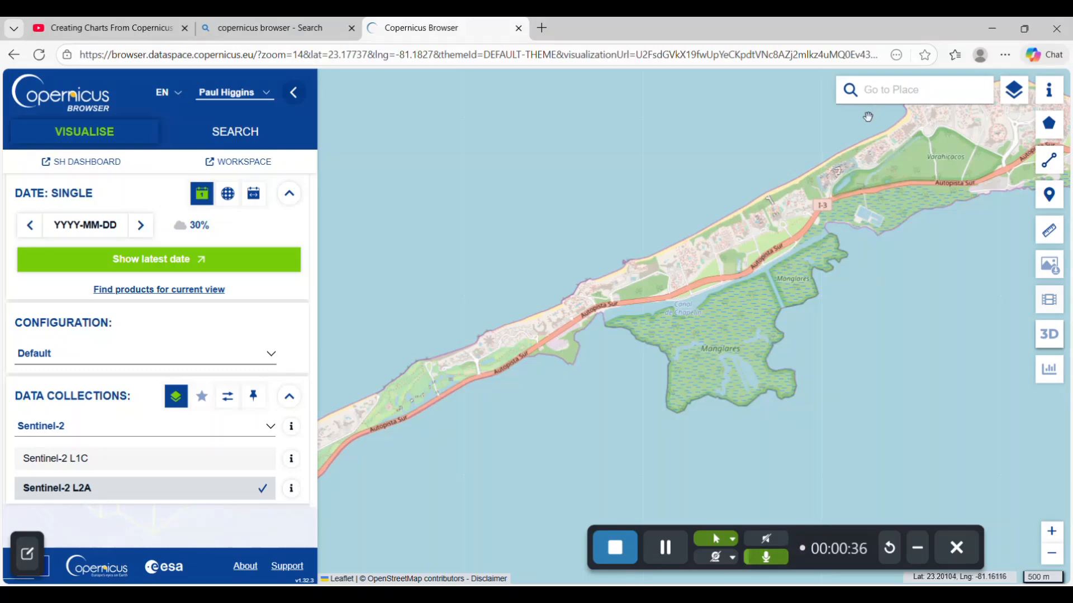
left_click(1048, 167)
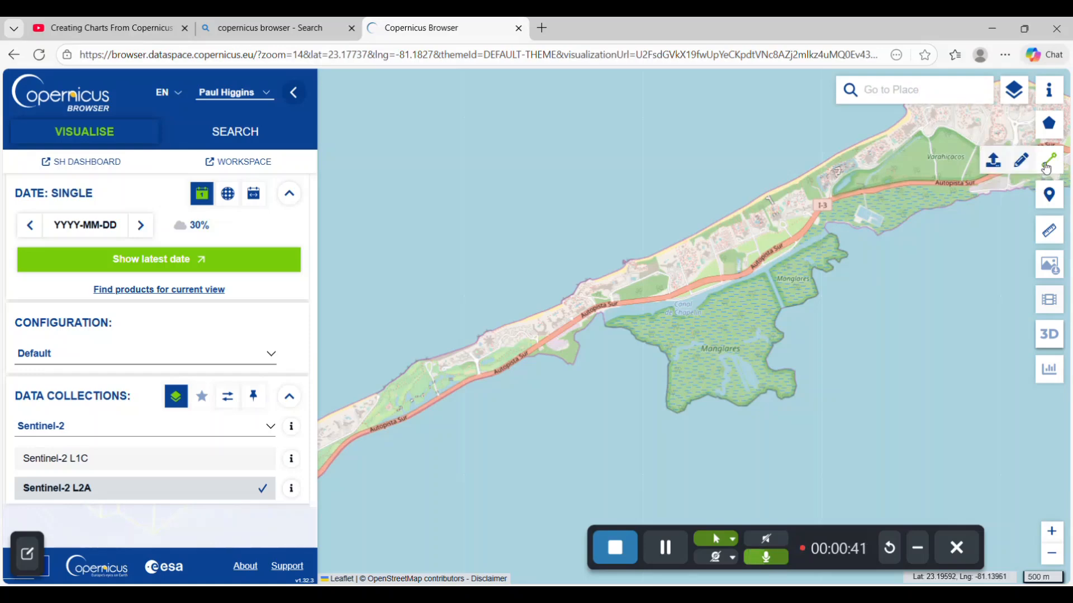
left_click(993, 164)
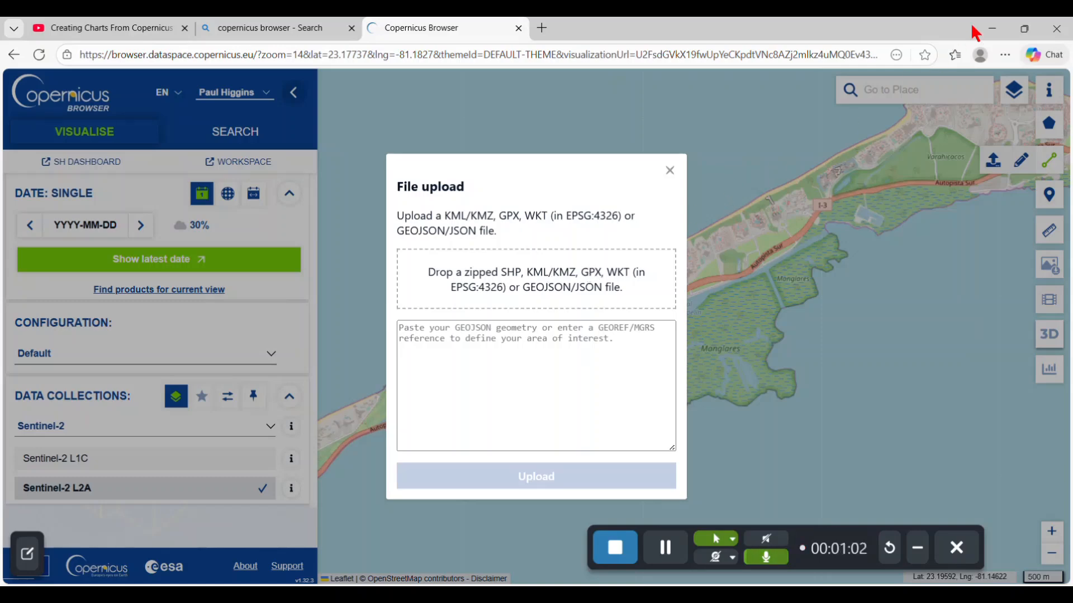
Switch to OpenCPN to examine the route enclosing Peninsula de Hicacos, and return to the Copernicus Browser upload dialog
left_click(1023, 29)
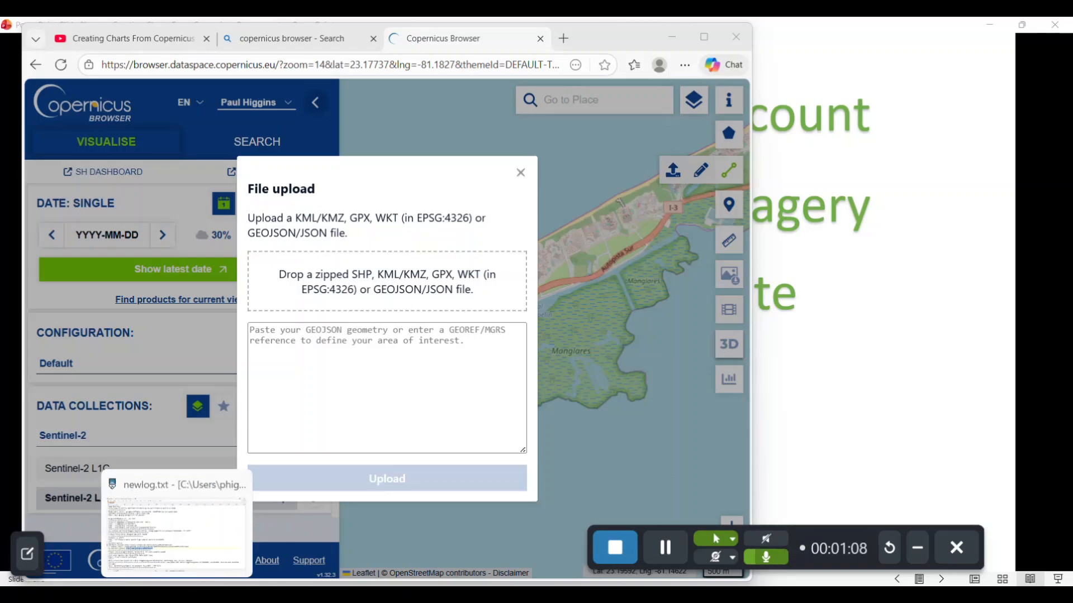
left_click(423, 595)
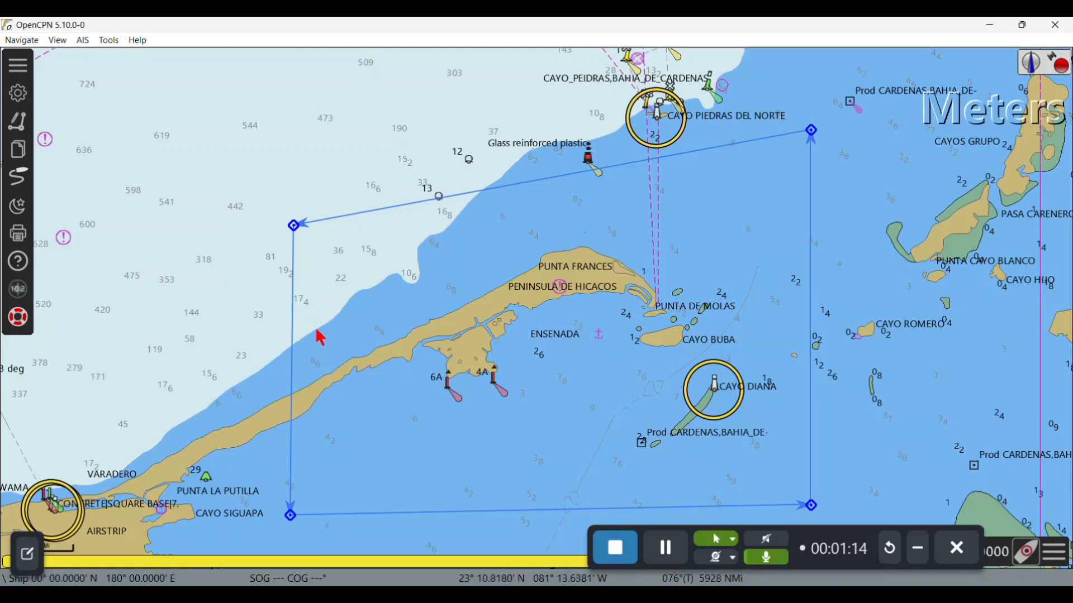
mouse_move(340, 220)
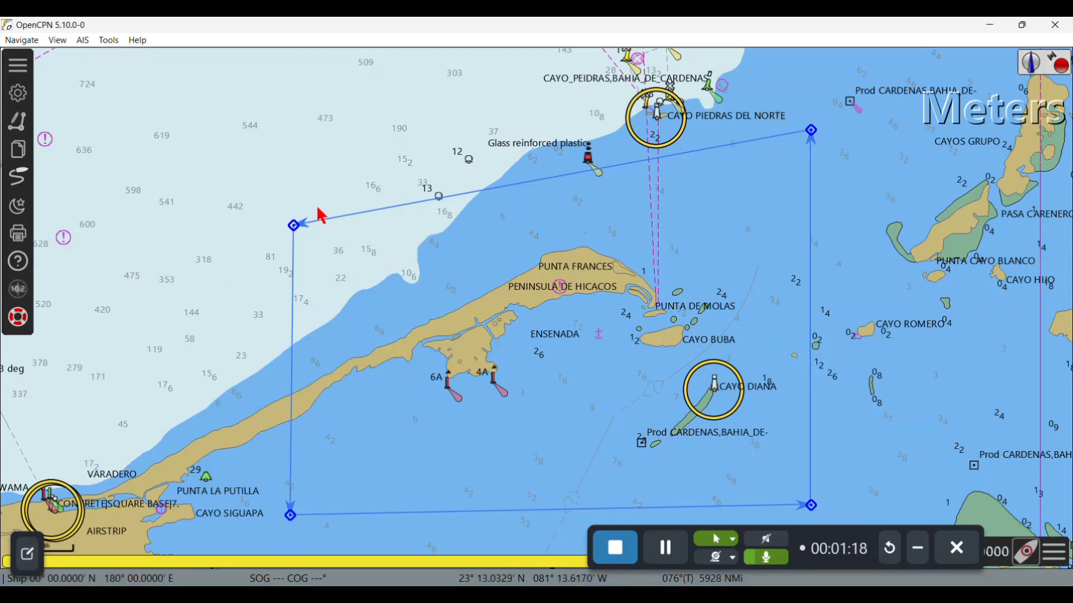
mouse_move(305, 233)
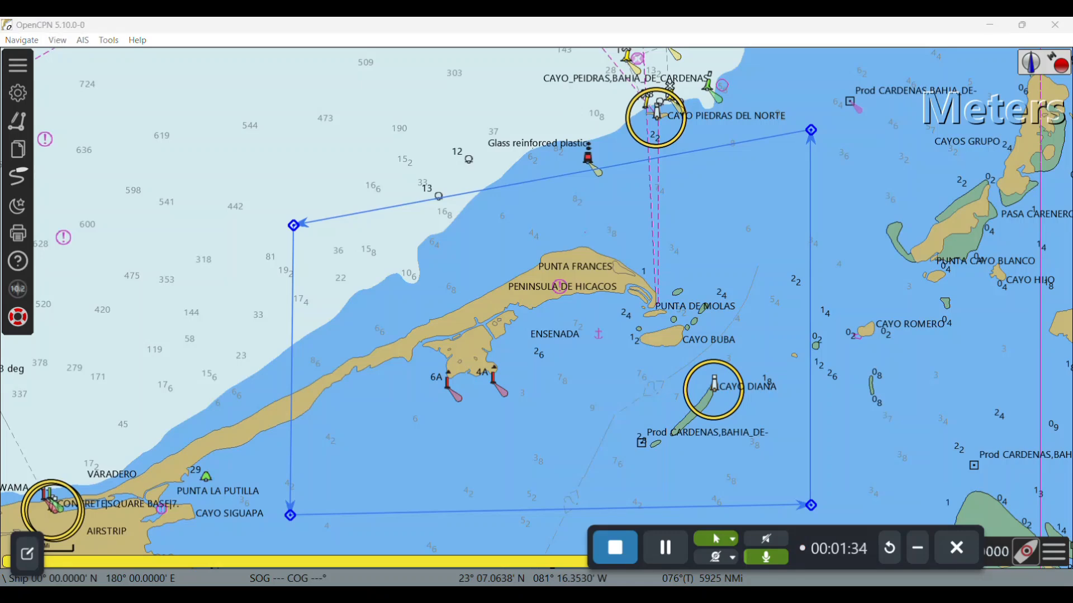
left_click(95, 534)
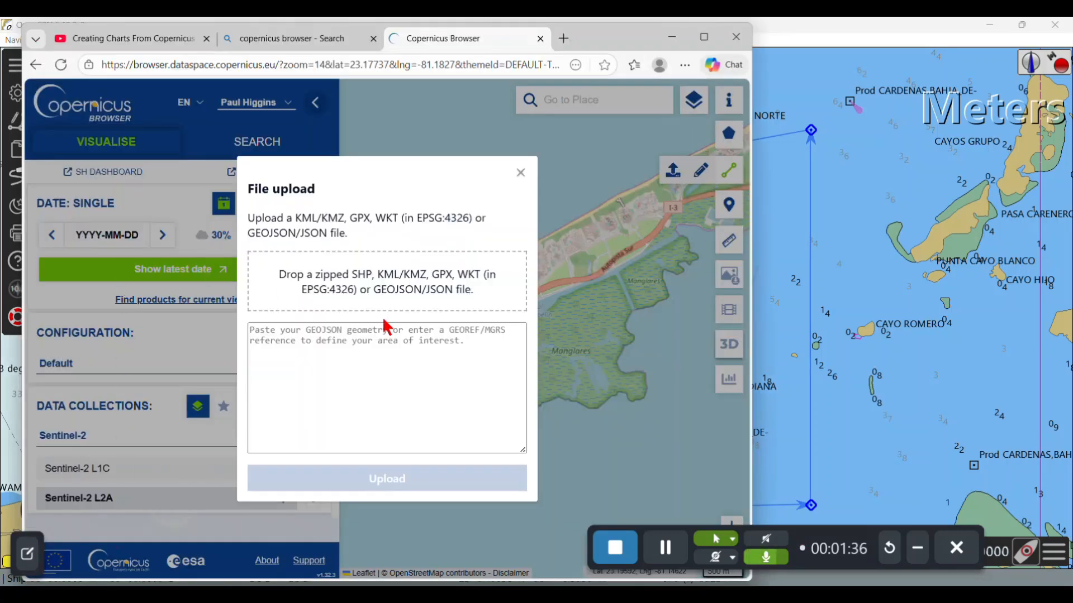
Upload Varadero.gpx from the Charts Testing folder to outline the area of interest on the map
left_click(370, 292)
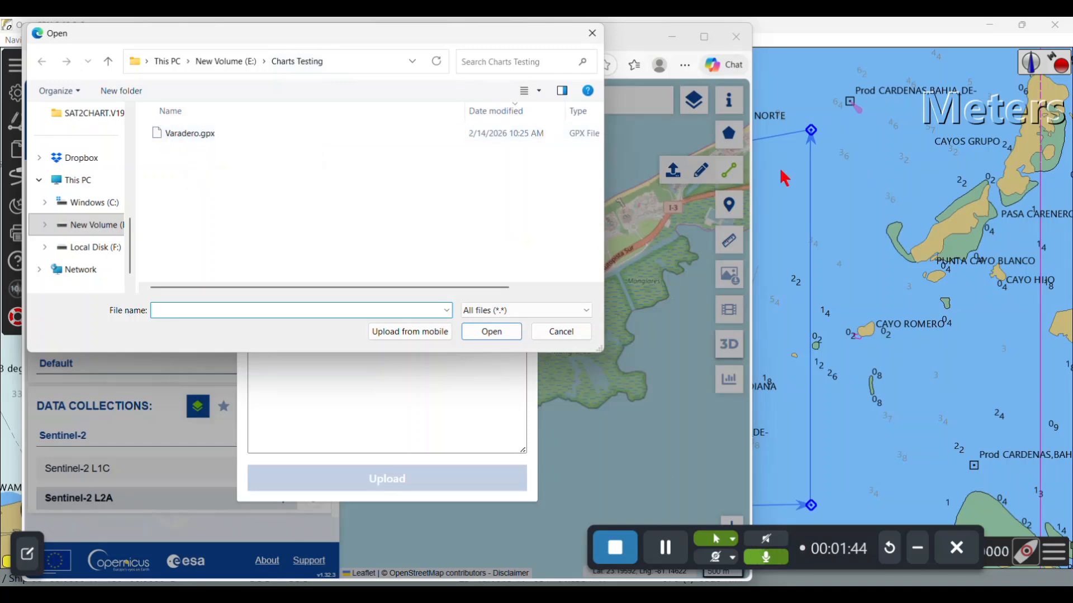
left_click(193, 141)
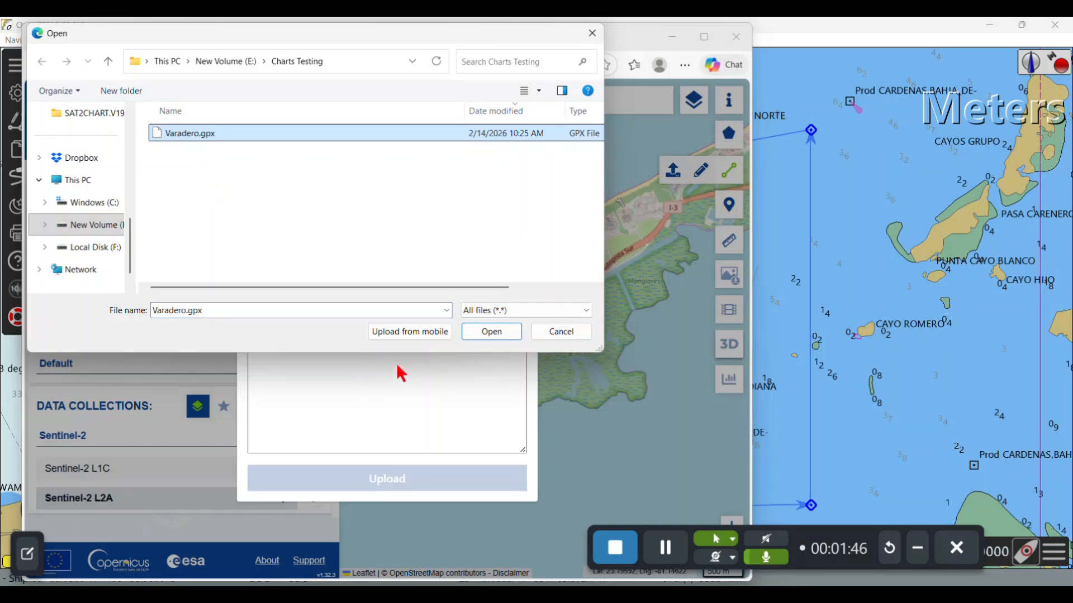
left_click(485, 335)
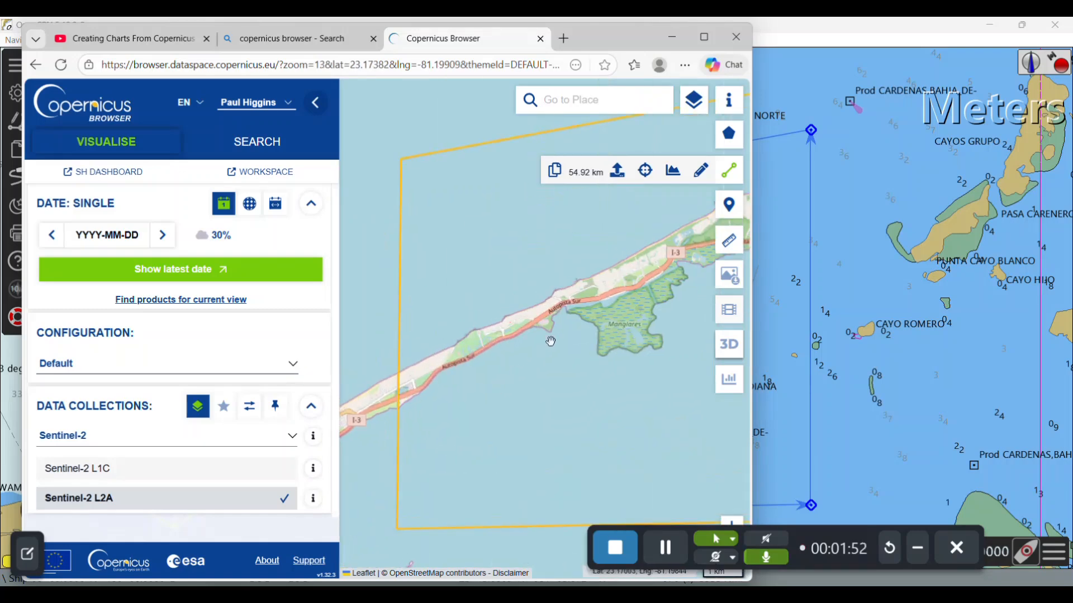
left_click(703, 36)
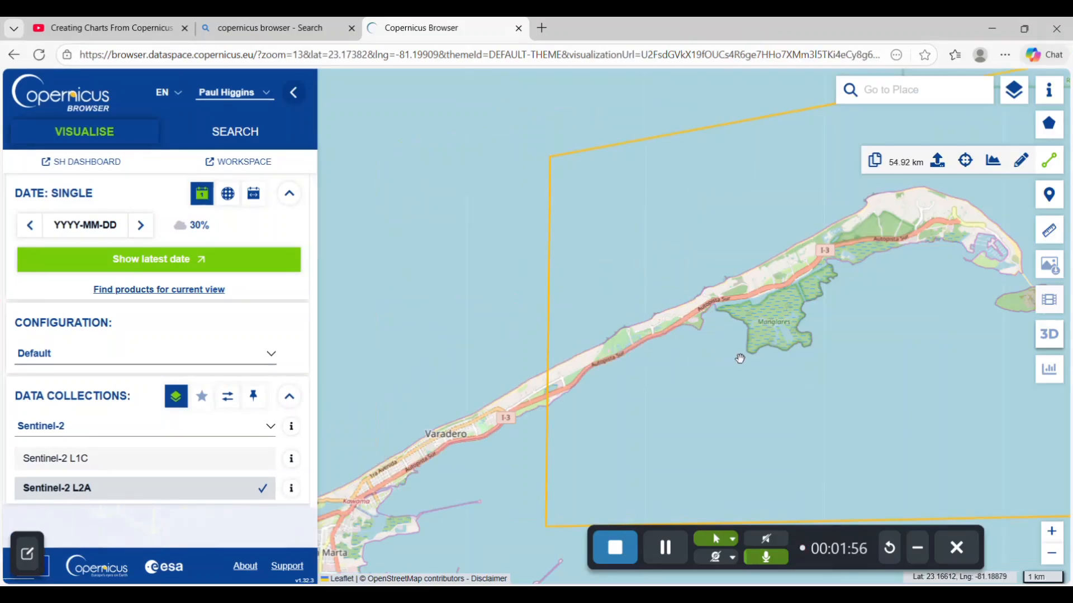
left_click_drag(737, 359, 644, 351)
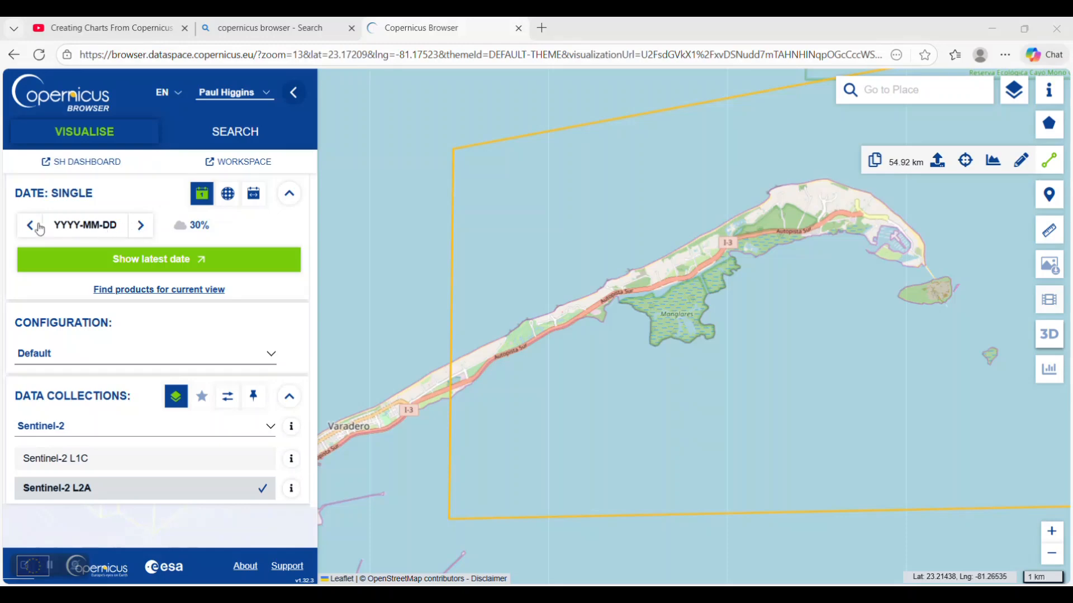
Load the satellite imagery, set the maximum cloud coverage to 31%, and step the date back to 2026-01-24
left_click(141, 227)
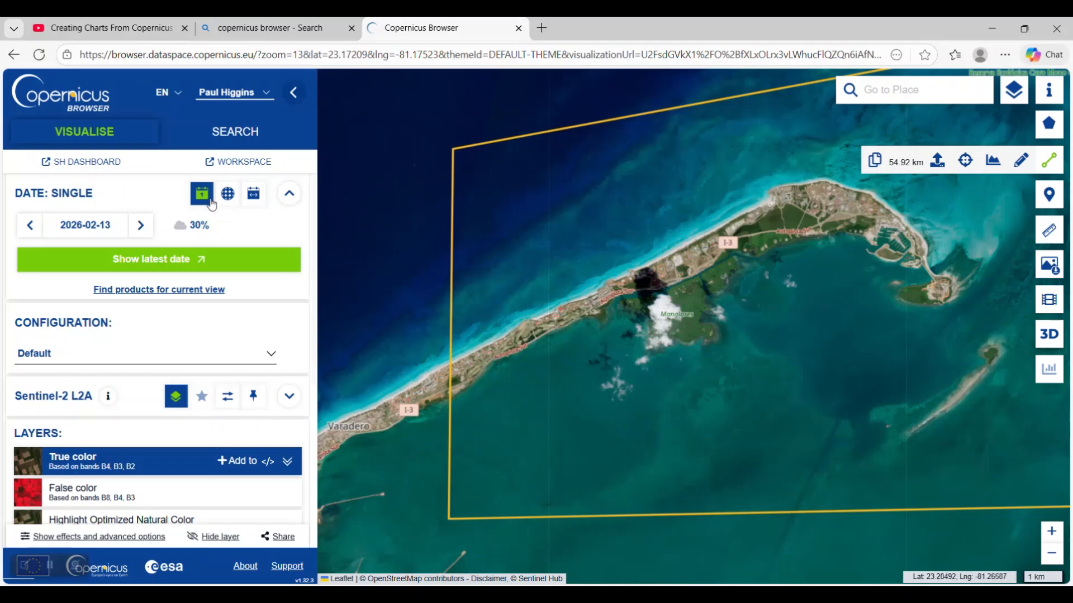
left_click(181, 227)
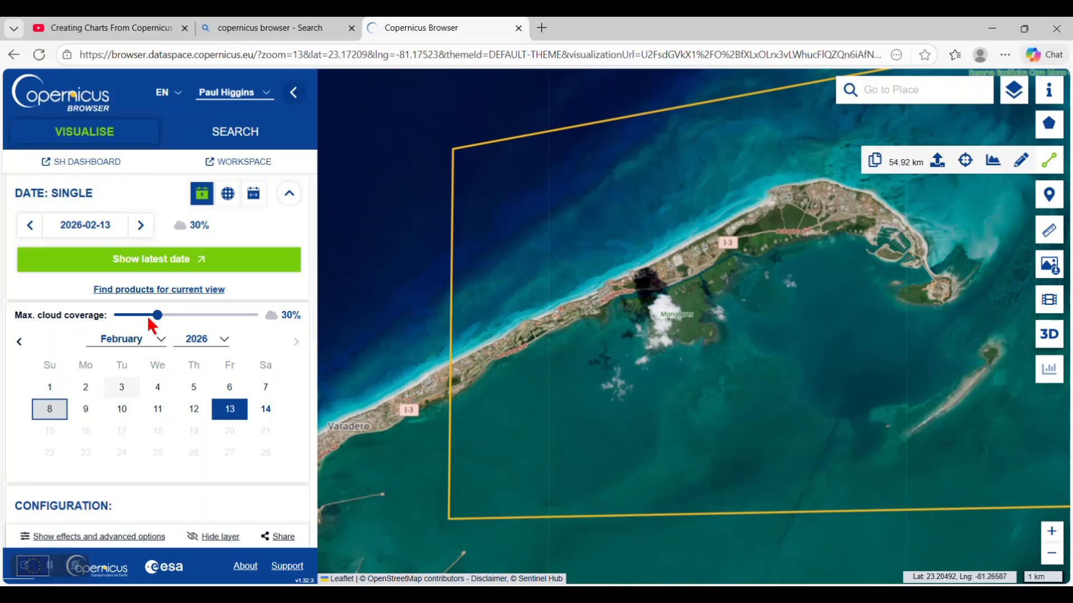
mouse_move(157, 315)
left_mouse_down()
mouse_move(146, 316)
mouse_move(158, 315)
left_mouse_up()
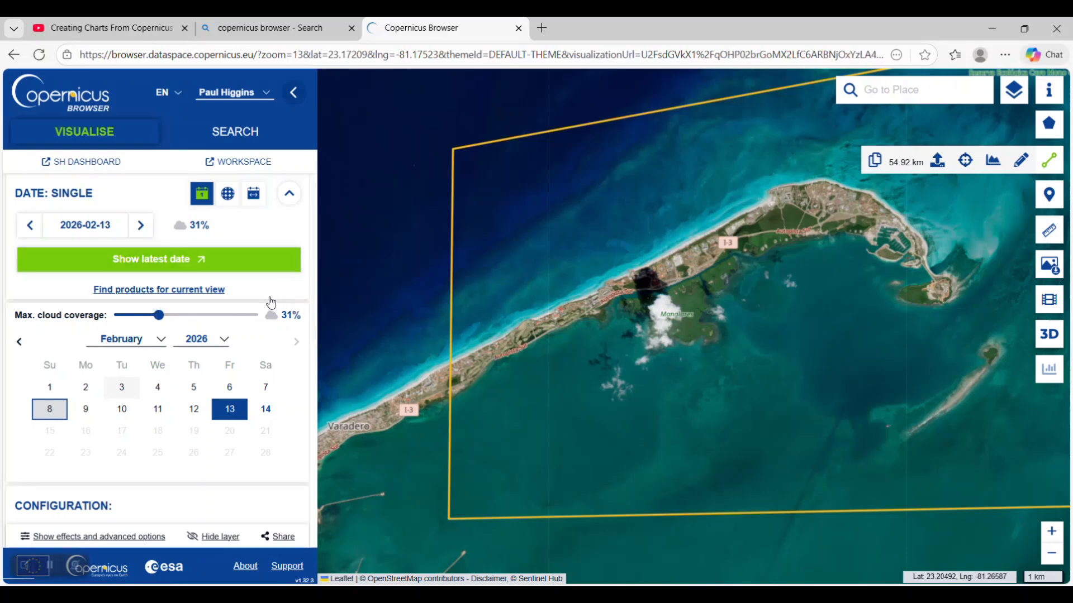
right_click(281, 246)
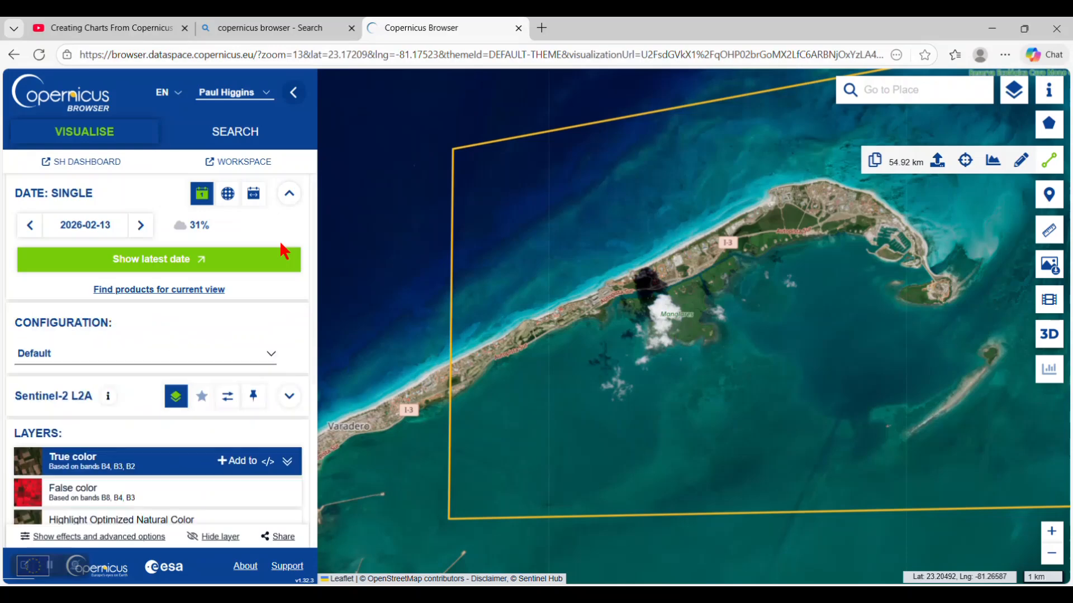
left_click(546, 182)
left_click(32, 235)
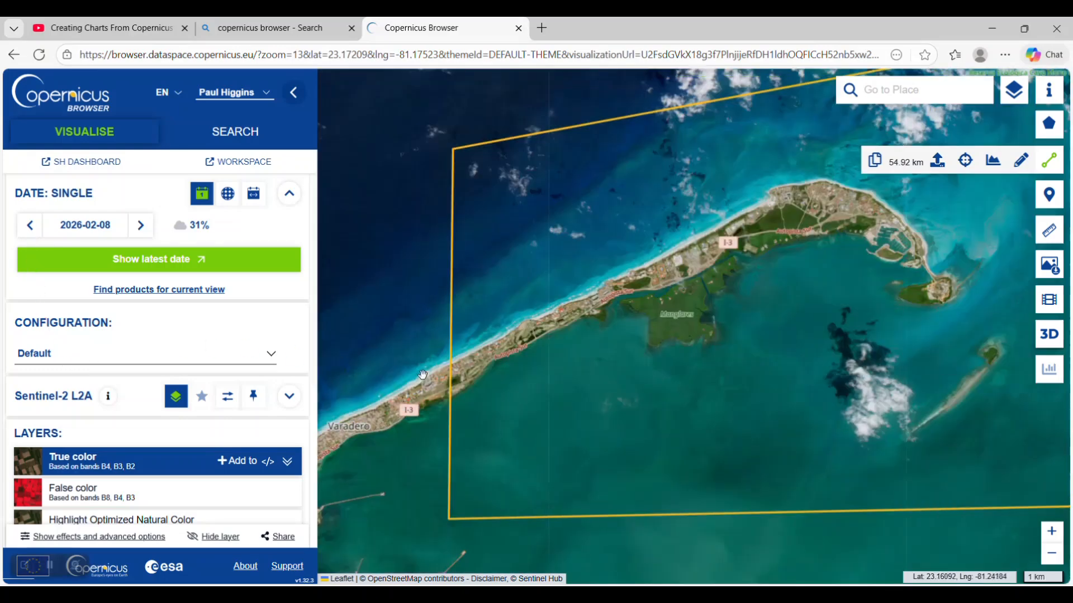
left_click(26, 229)
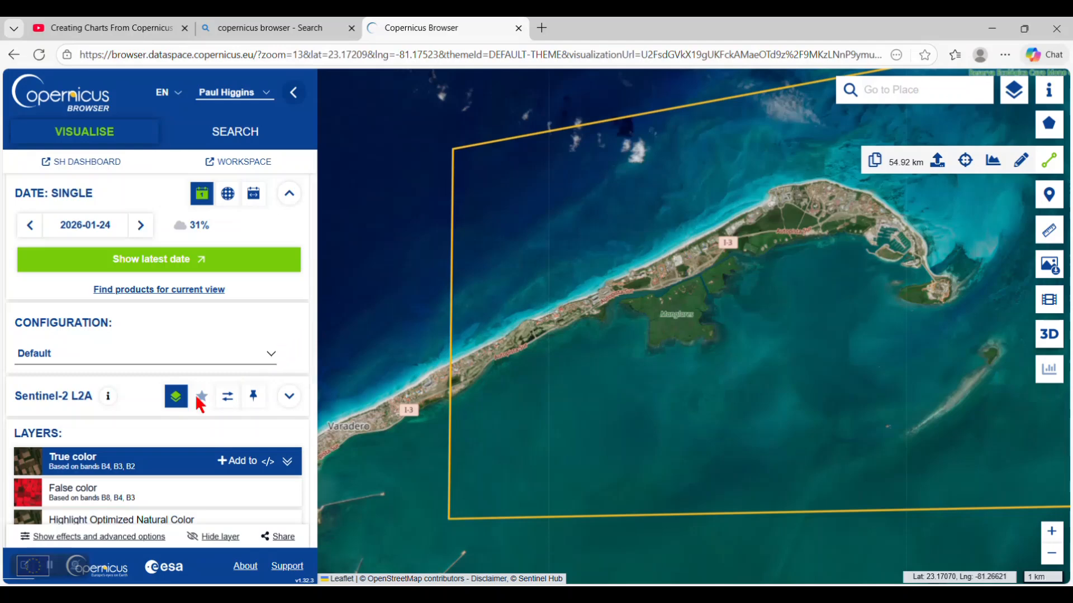
Examine the Sentinel-2 data collections, the available layers and the description of the True color layer
left_click(288, 398)
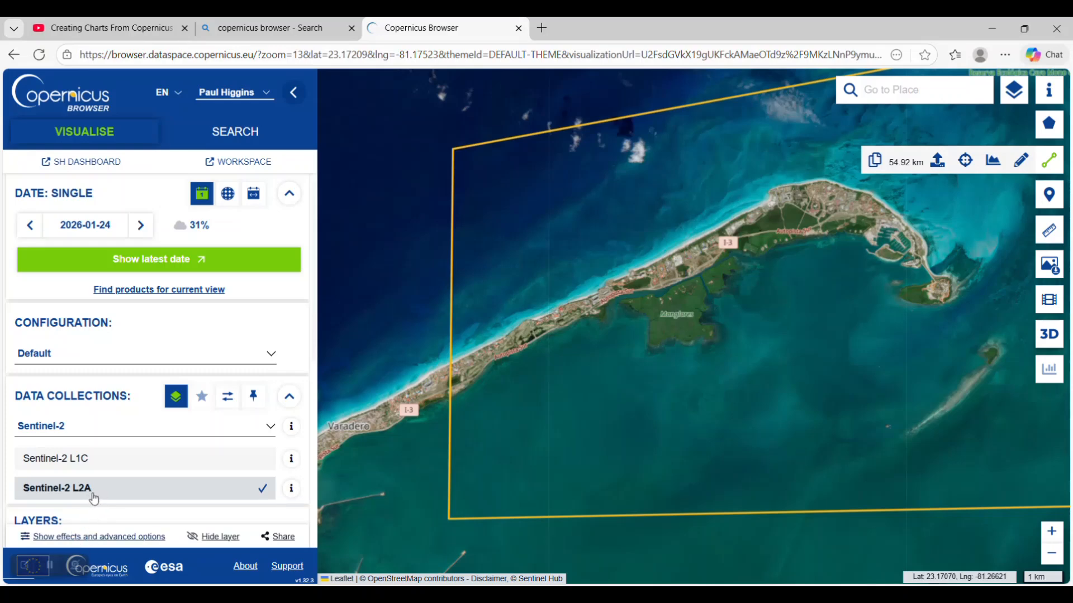
scroll(162, 424, "down", 1)
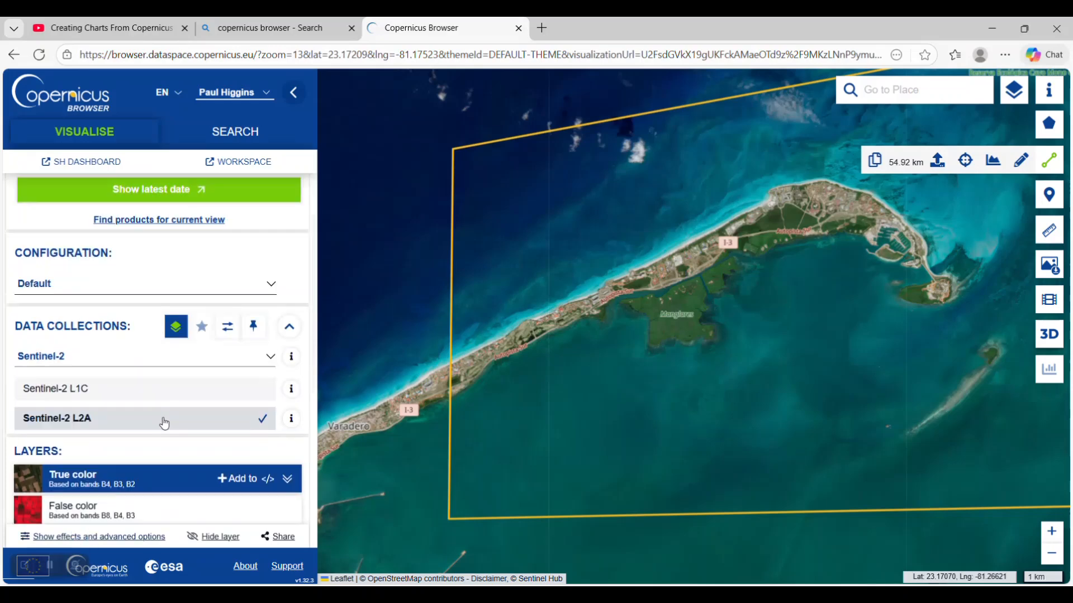
scroll(159, 418, "down", 1)
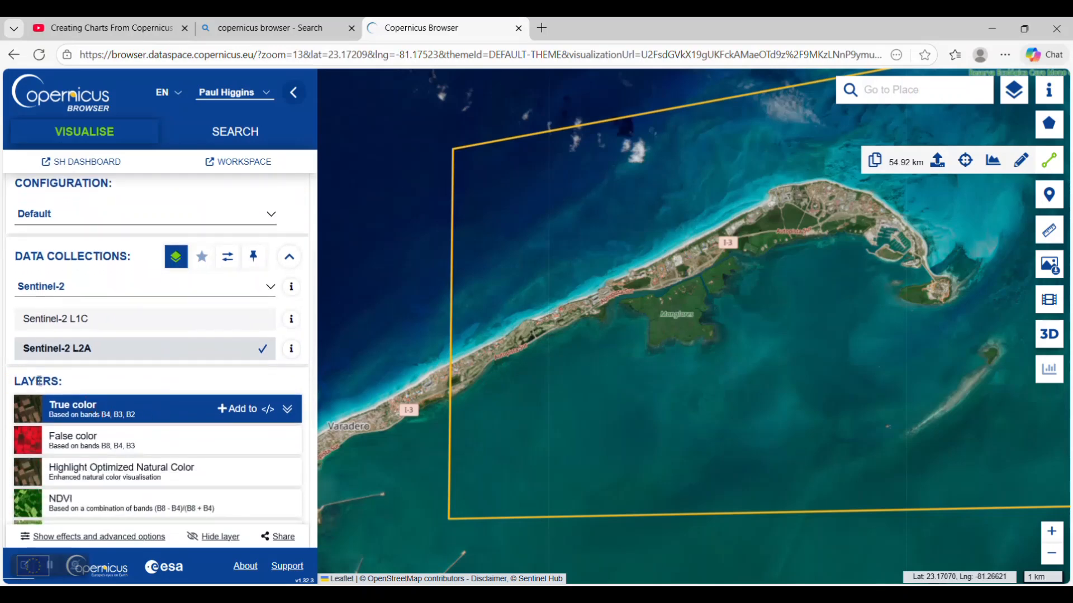
scroll(134, 387, "down", 2)
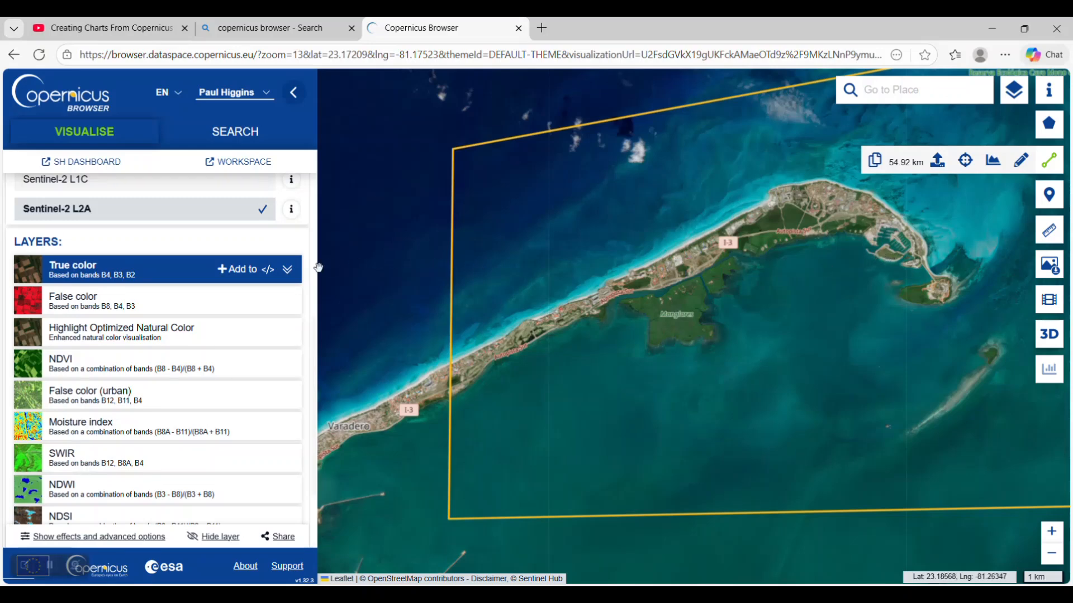
left_click(287, 272)
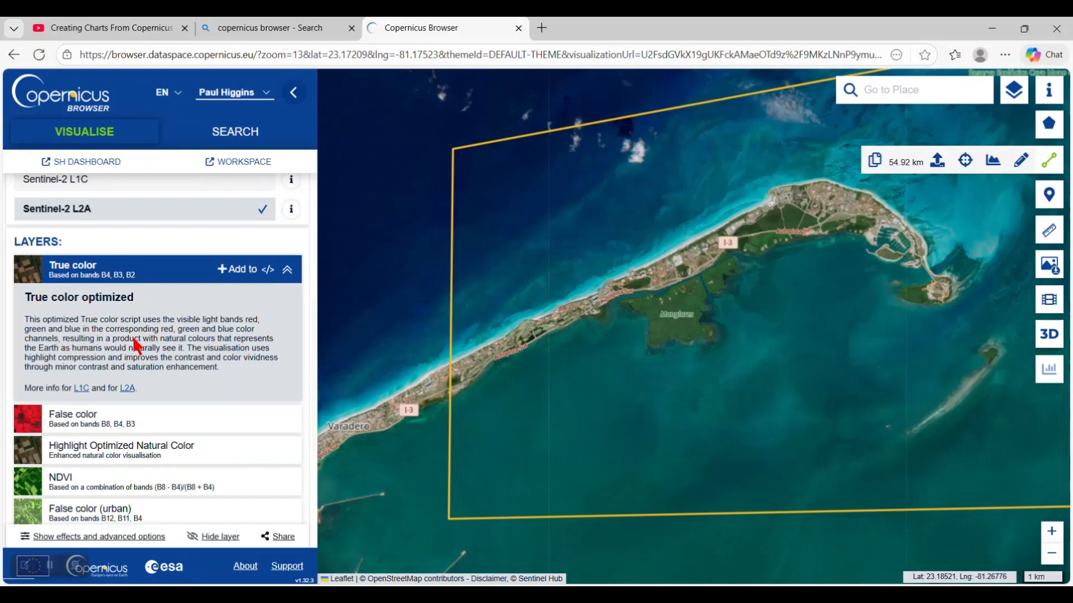
Preview the False color layer, look through the remaining layers, and switch back to True color
left_click(88, 426)
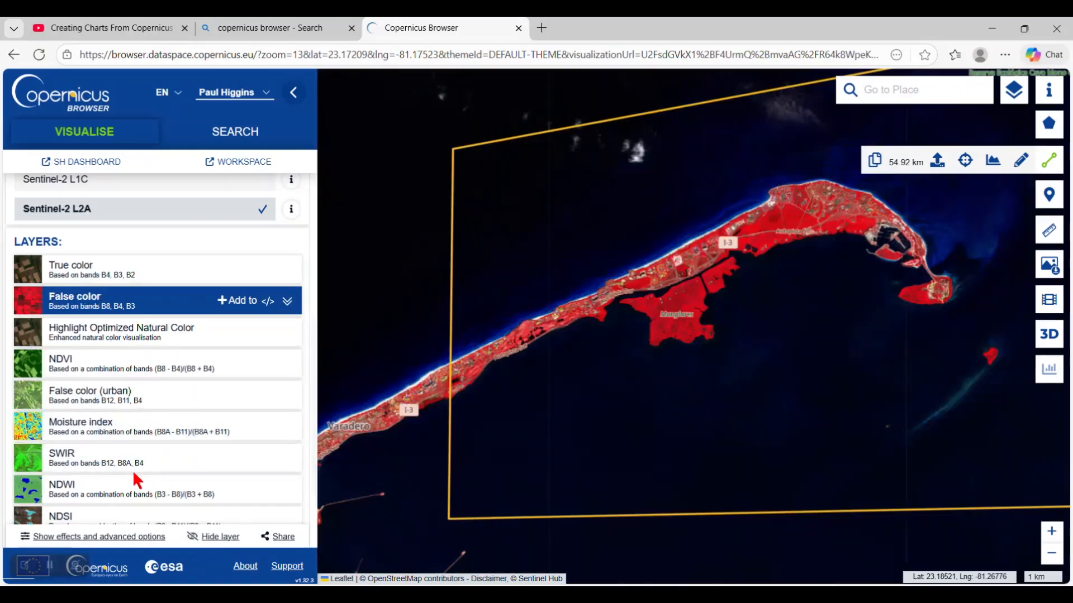
scroll(92, 481, "down", 2)
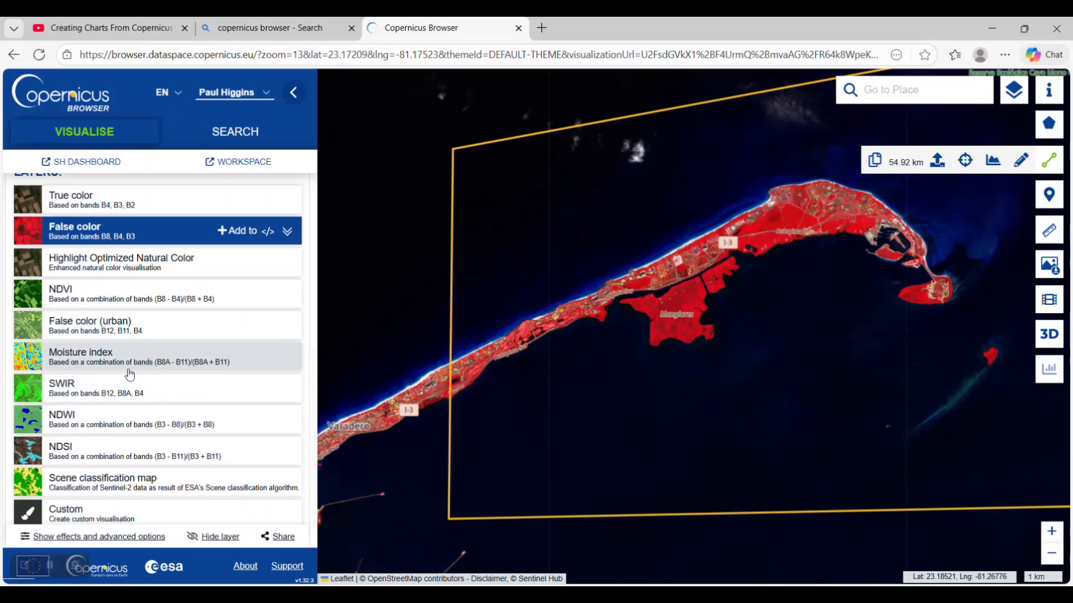
scroll(127, 311, "up", 3)
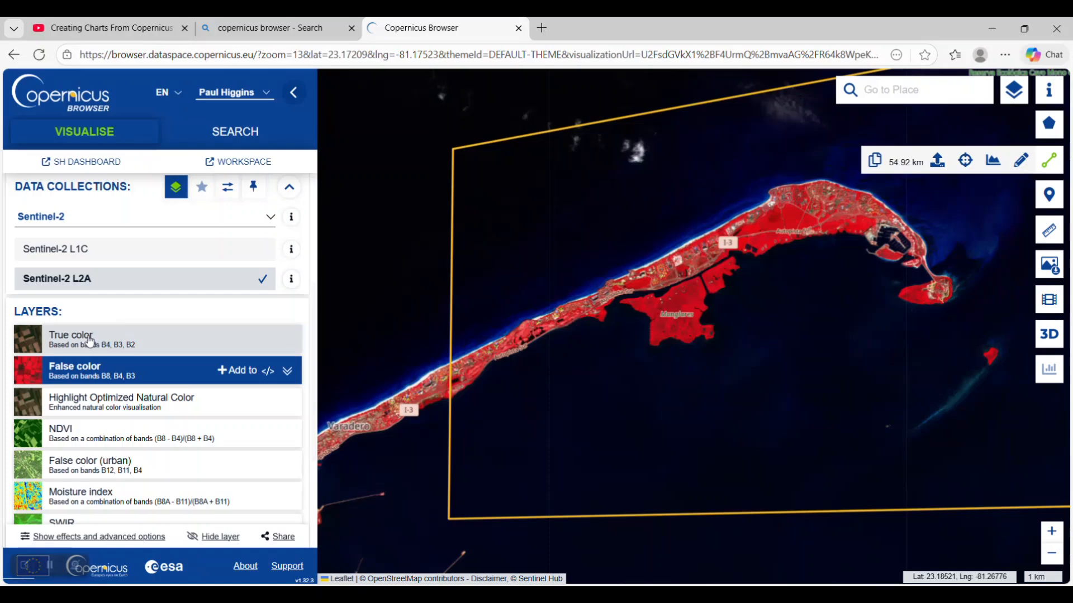
left_click(90, 341)
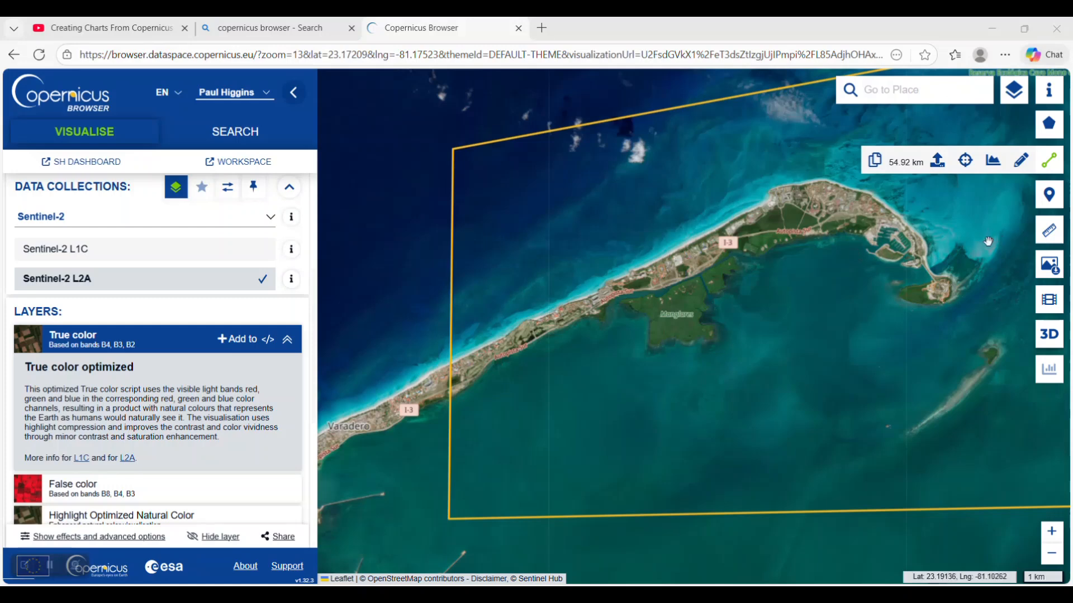
Set up an analytical image download in TIFF (16-bit) format with HIGH resolution
left_click(1045, 269)
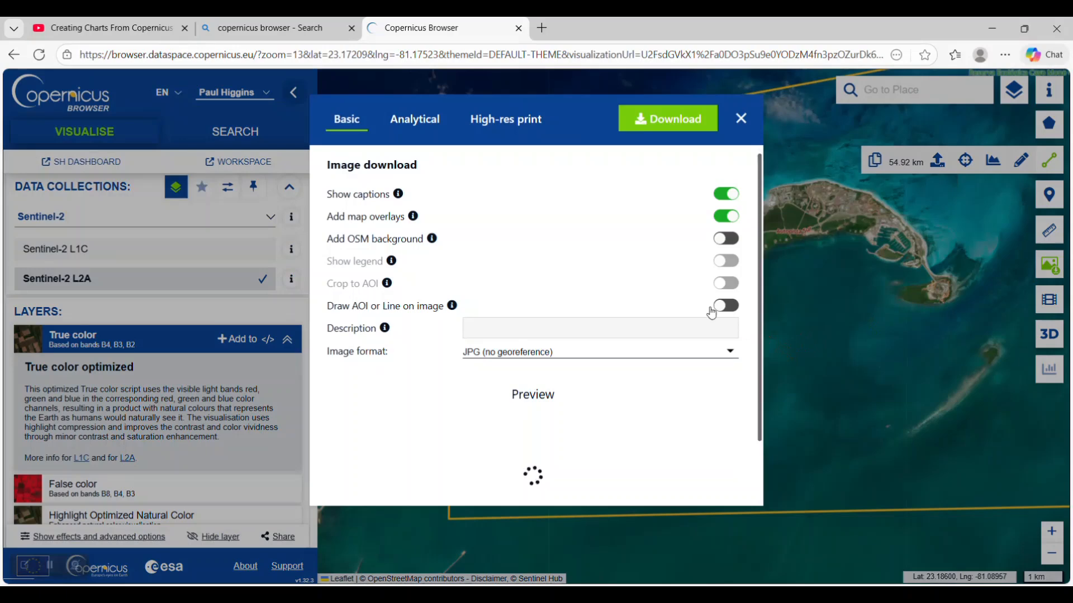
scroll(500, 230, "down", 2)
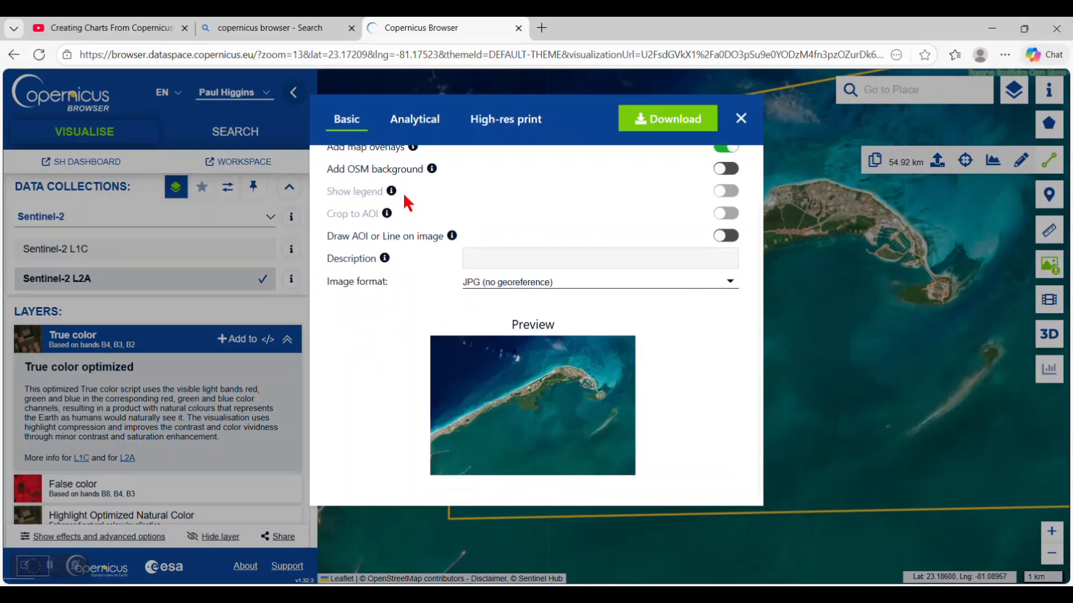
scroll(407, 268, "up", 3)
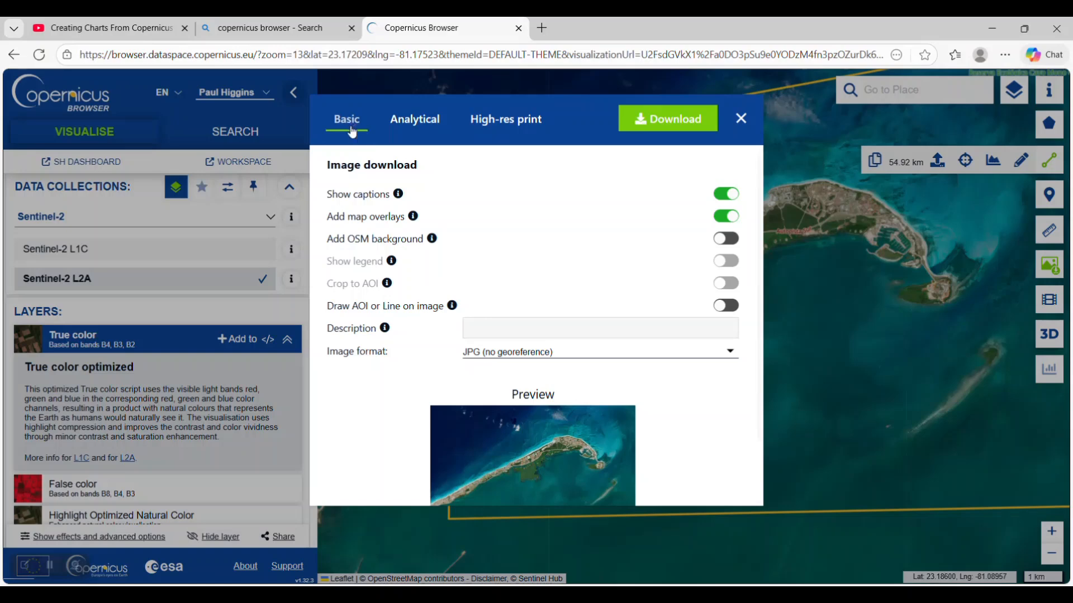
left_click(410, 125)
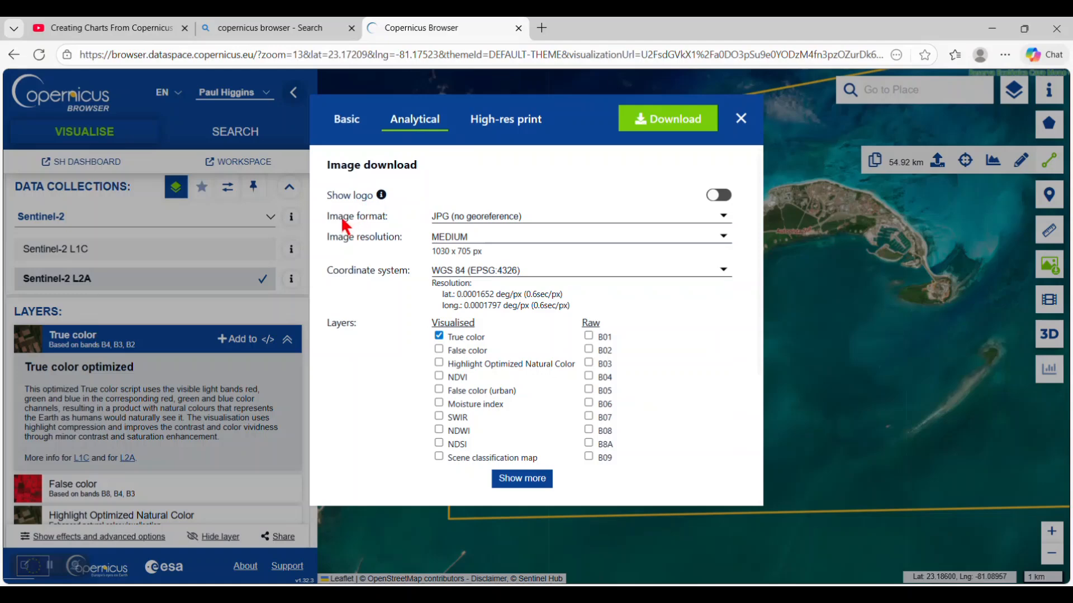
left_click(723, 216)
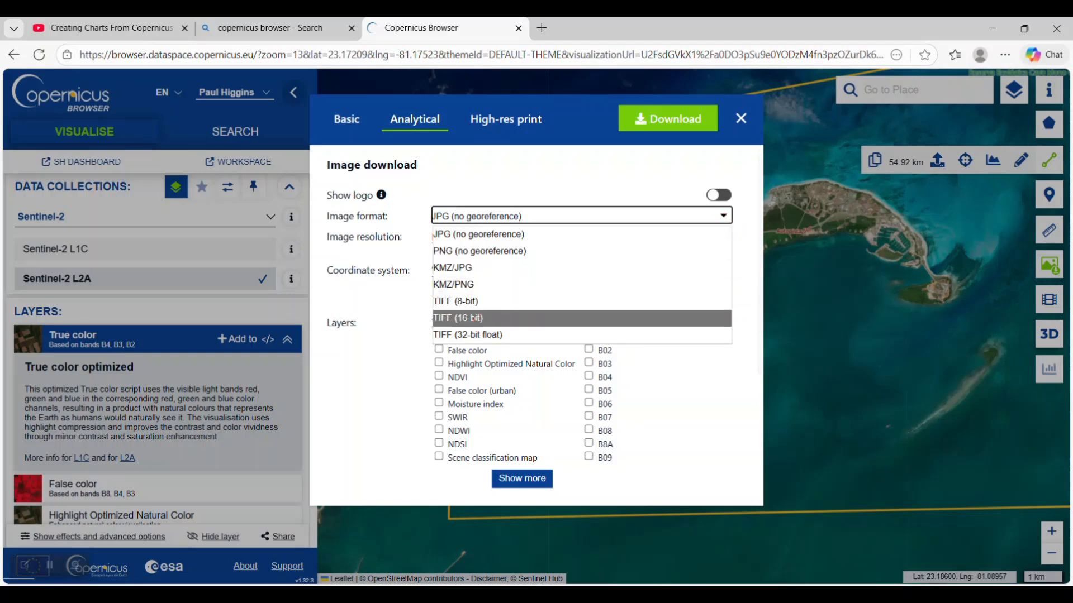
left_click(472, 318)
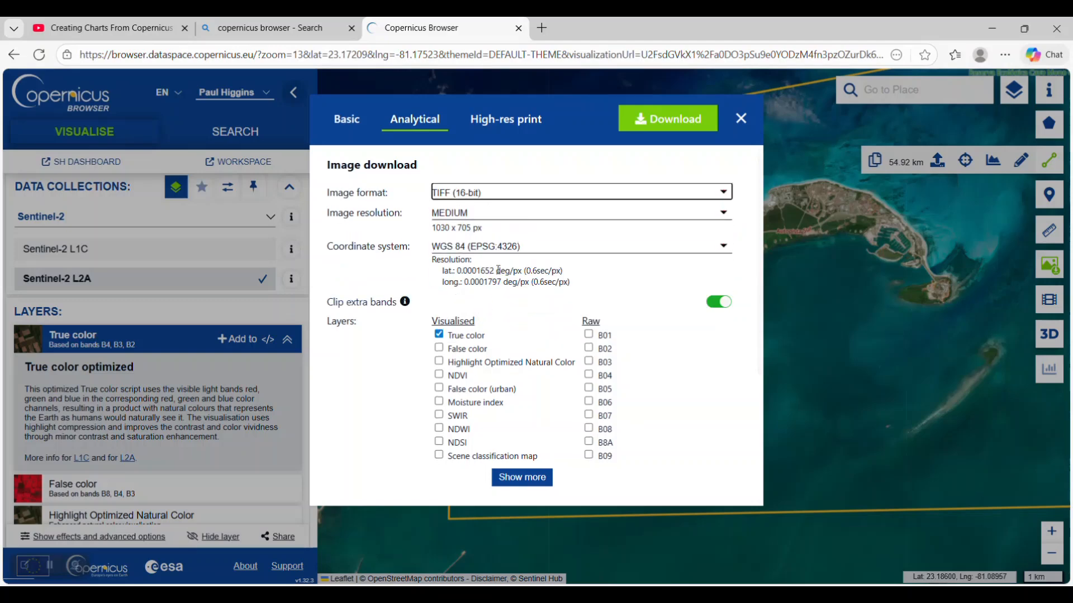
left_click(724, 212)
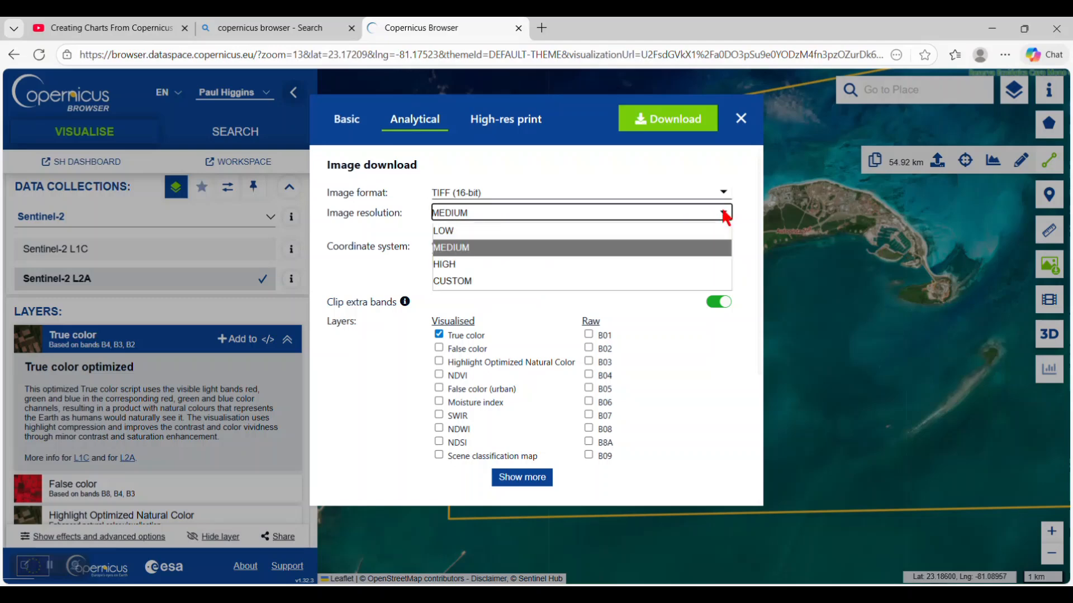
left_click(472, 269)
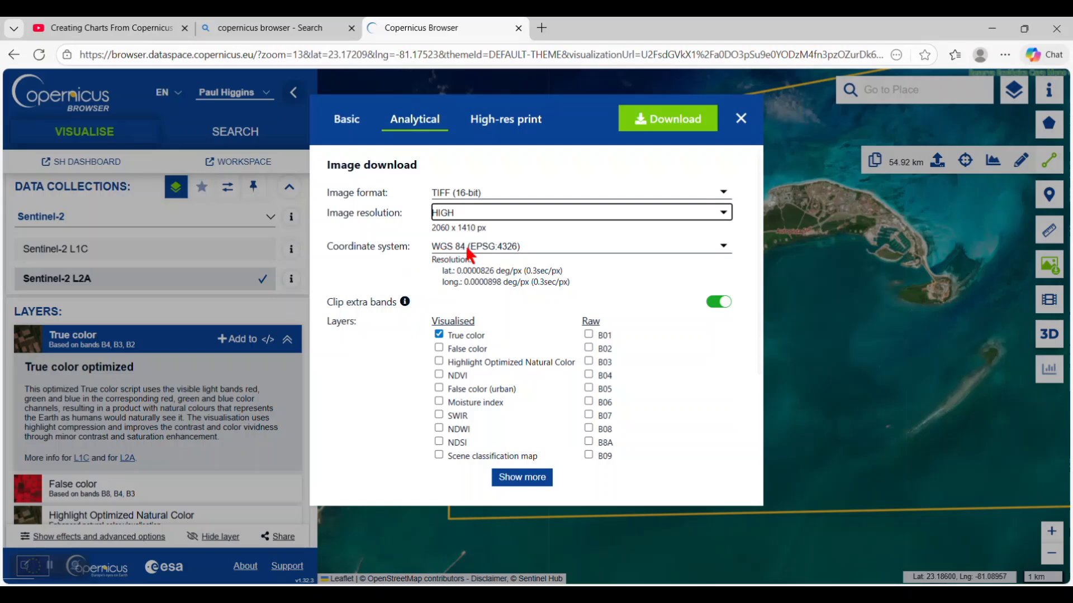
Check the layer selection and preview, and download the image with only the True color layer
scroll(531, 270, "down", 4)
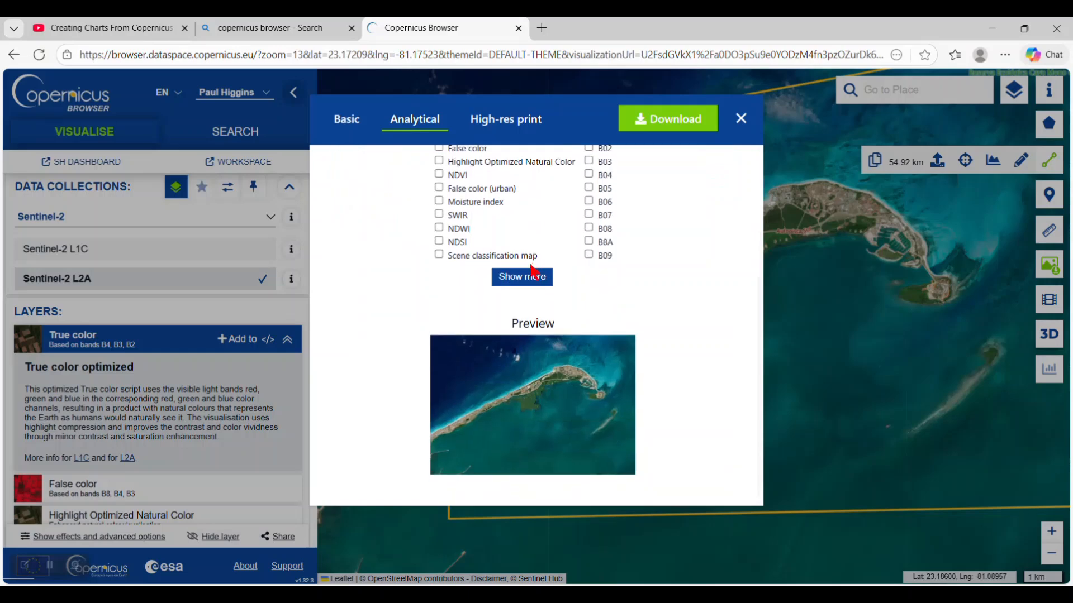
scroll(535, 293, "up", 4)
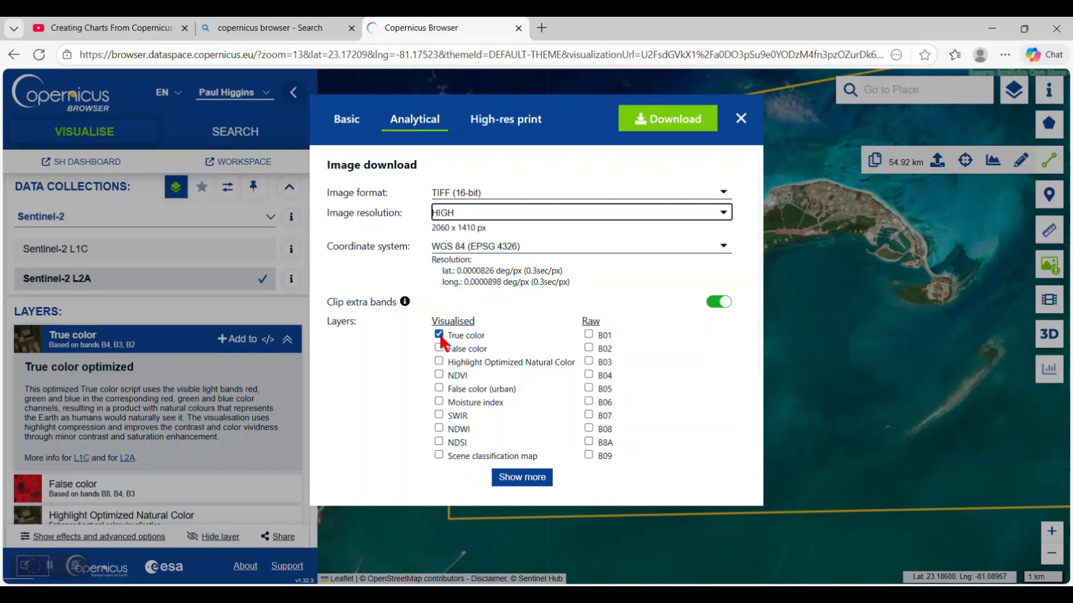
scroll(559, 313, "down", 3)
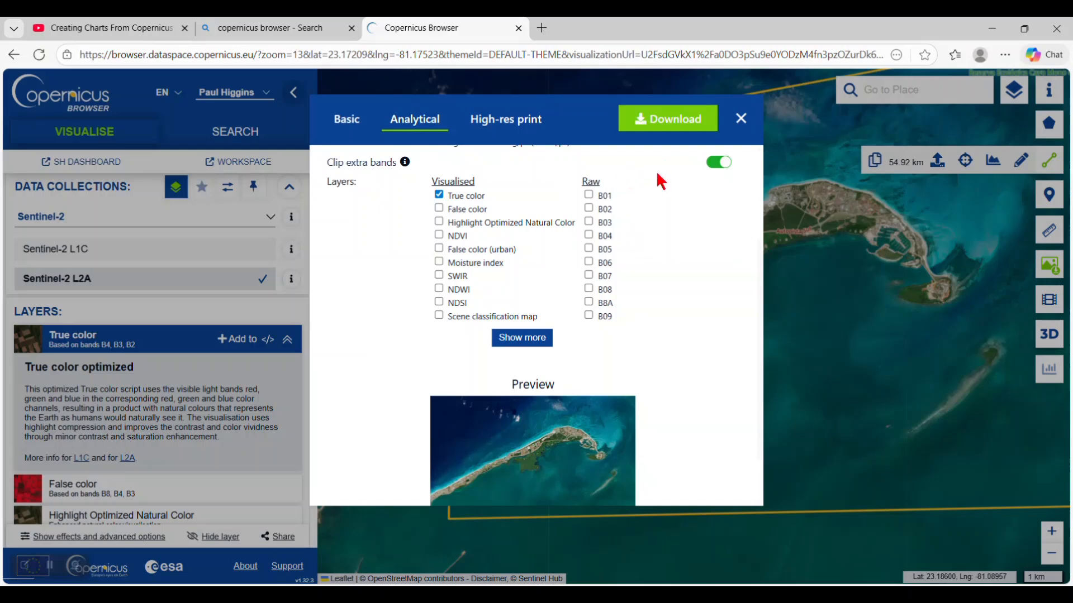
left_click(661, 128)
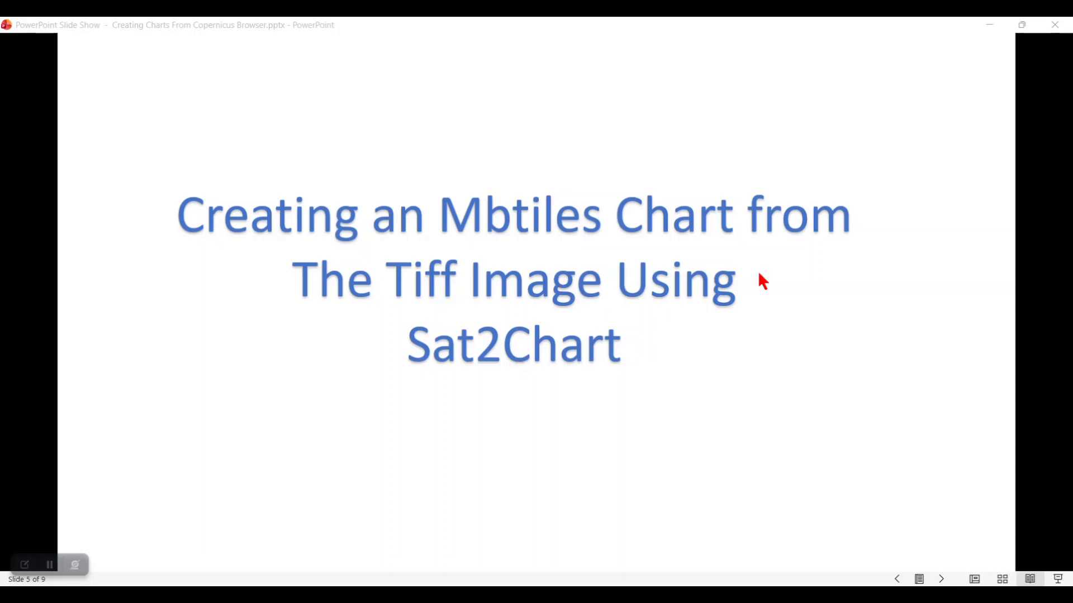
Switch to Sat2Chart, set the chart source to Geo-Ref Image, and open the geo-referenced image selection
left_click(690, 595)
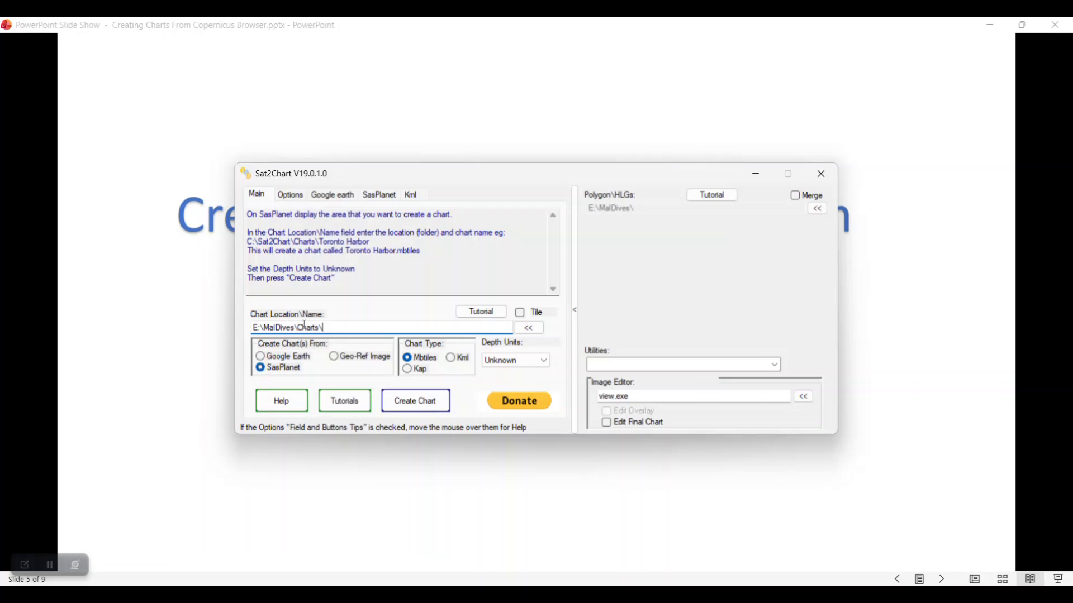
left_click(332, 357)
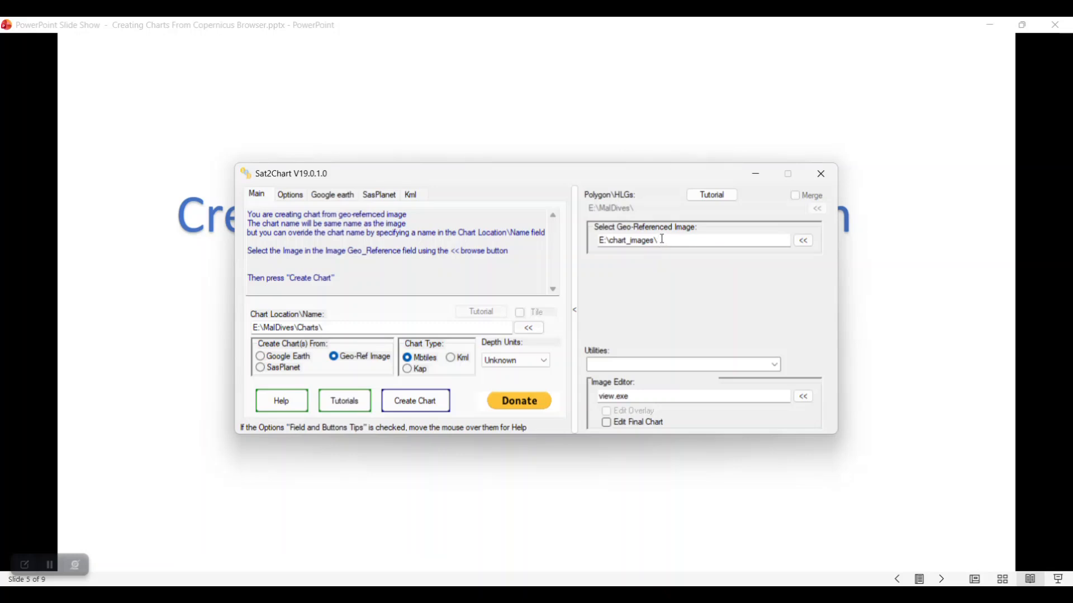
left_click(800, 241)
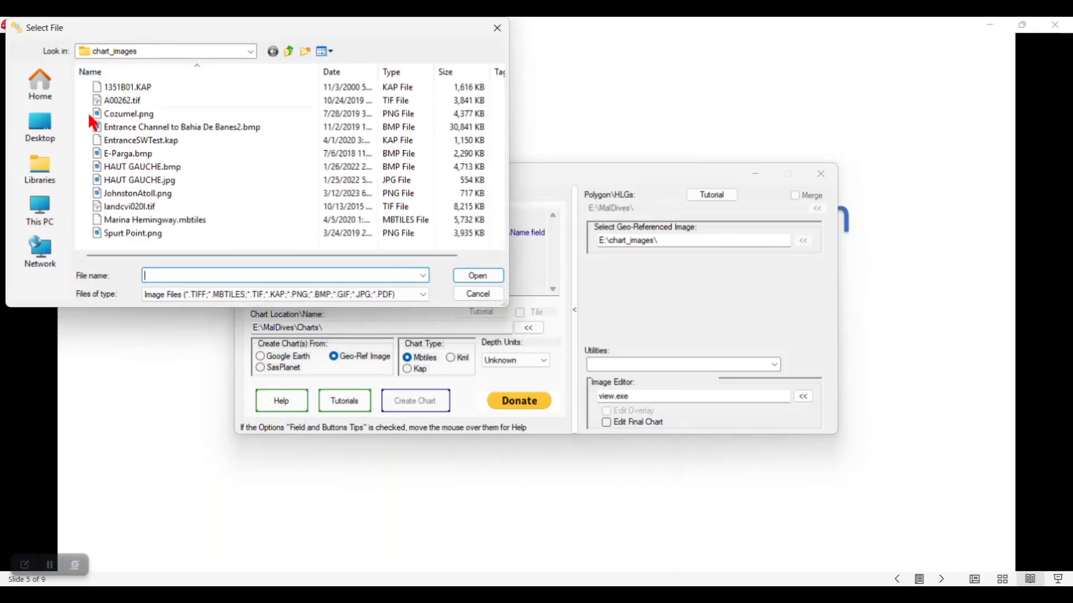
left_click(39, 211)
left_click(137, 138)
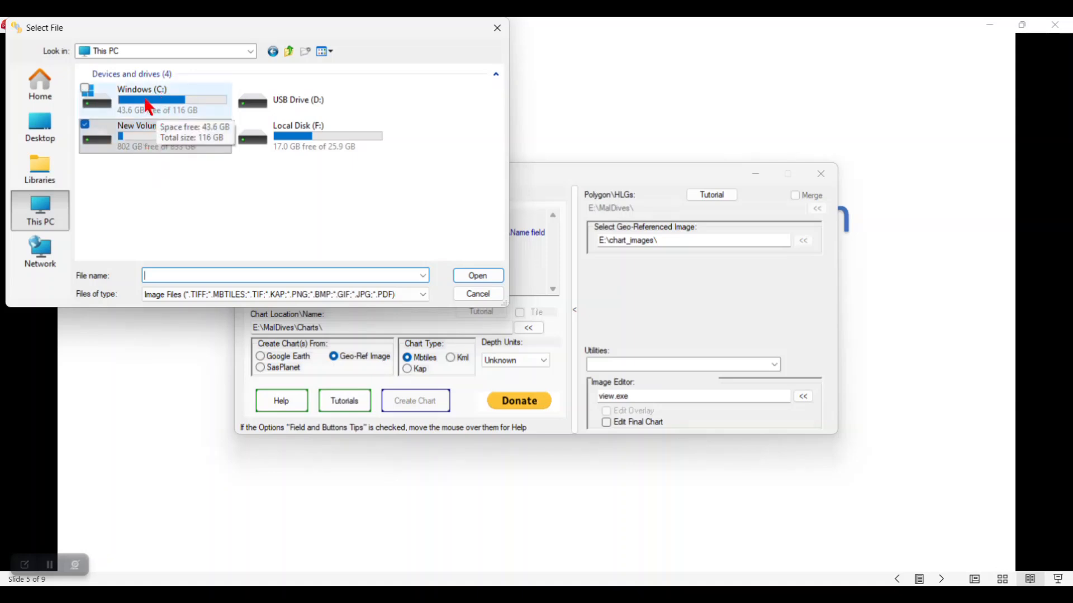
double_click(149, 145)
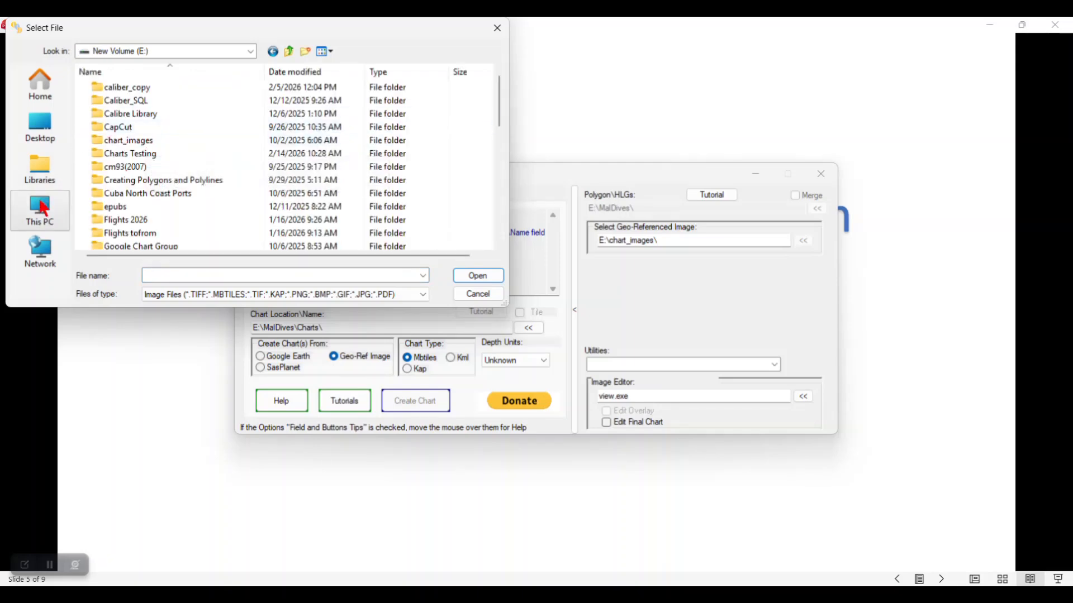
left_click(43, 220)
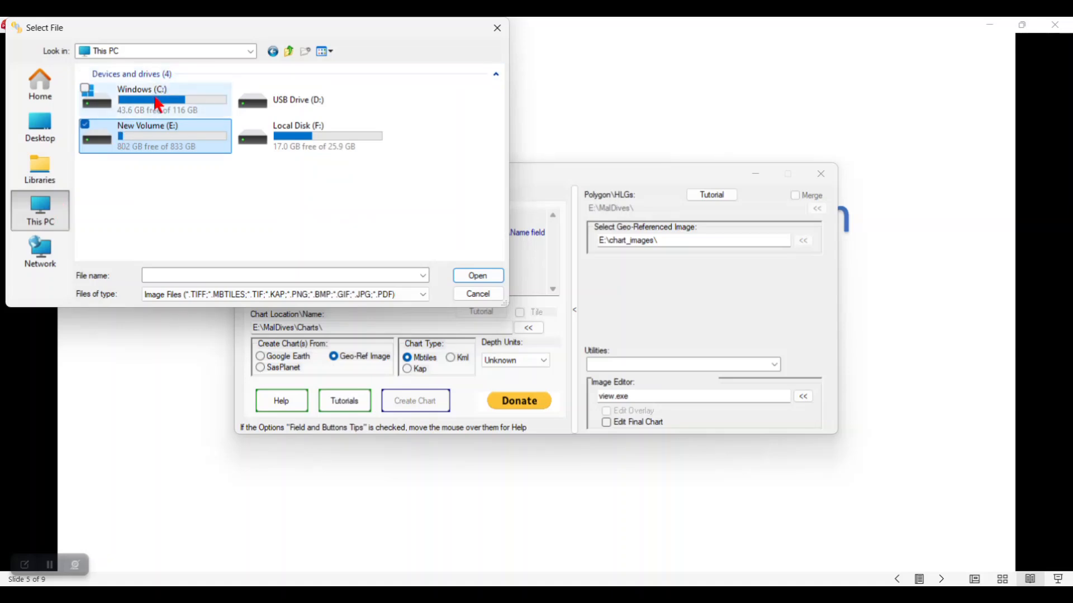
double_click(156, 95)
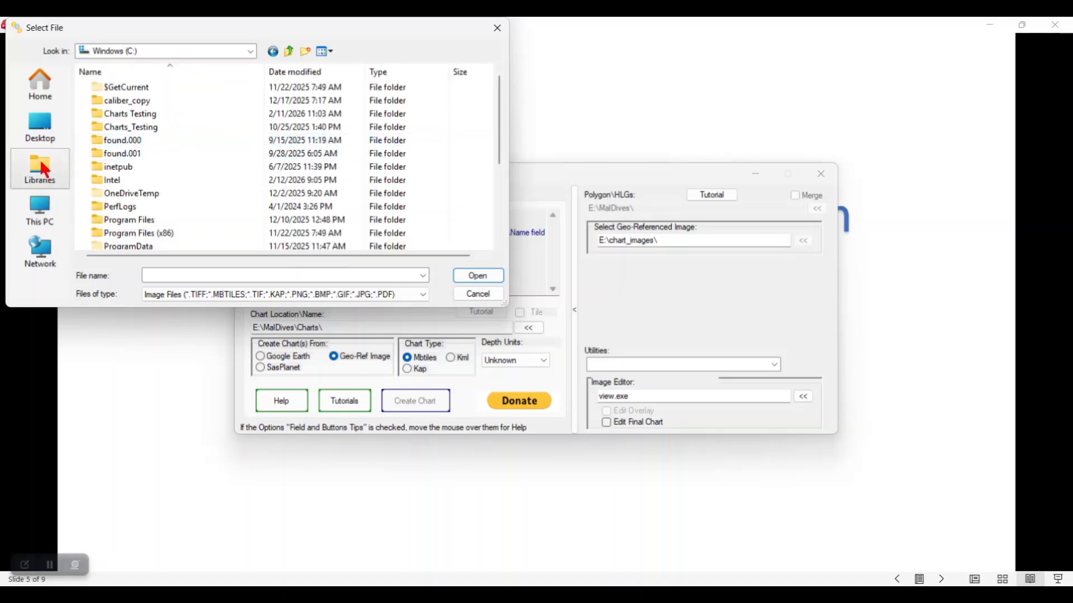
left_click(42, 131)
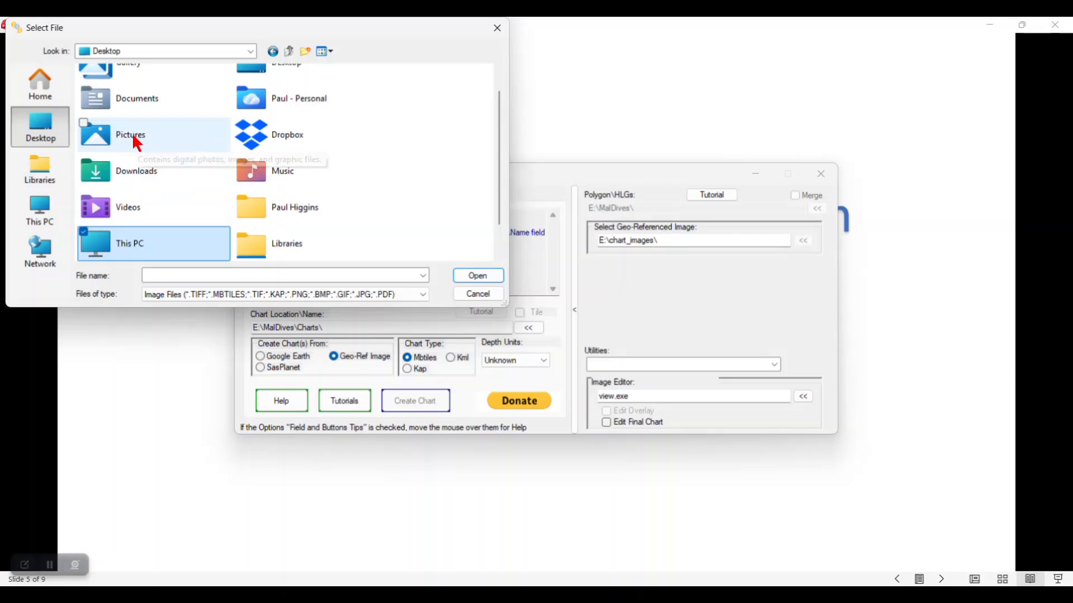
double_click(136, 171)
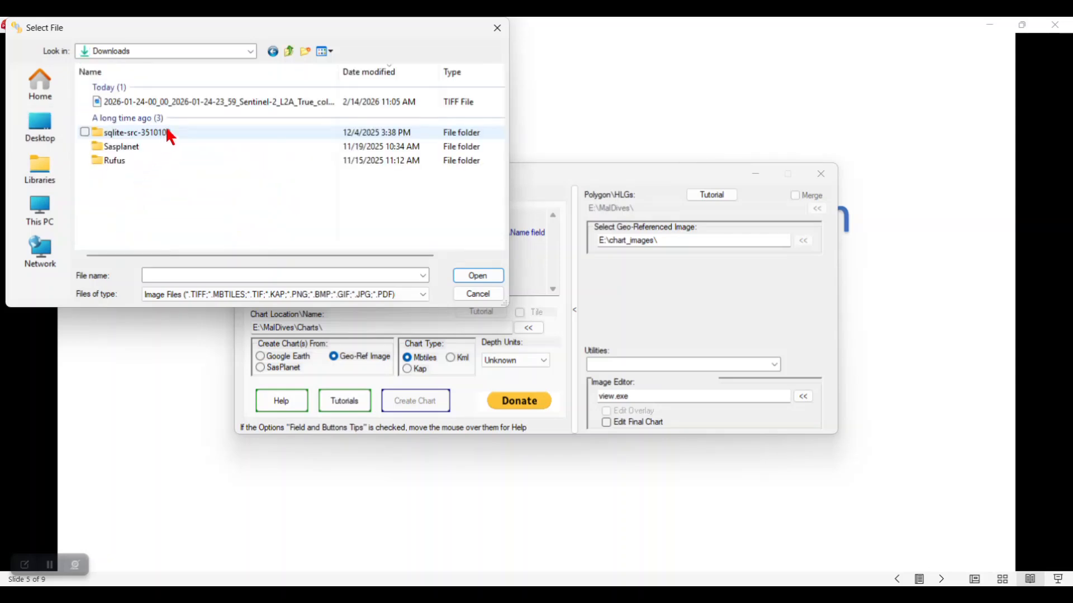
left_click(202, 101)
left_click(206, 100)
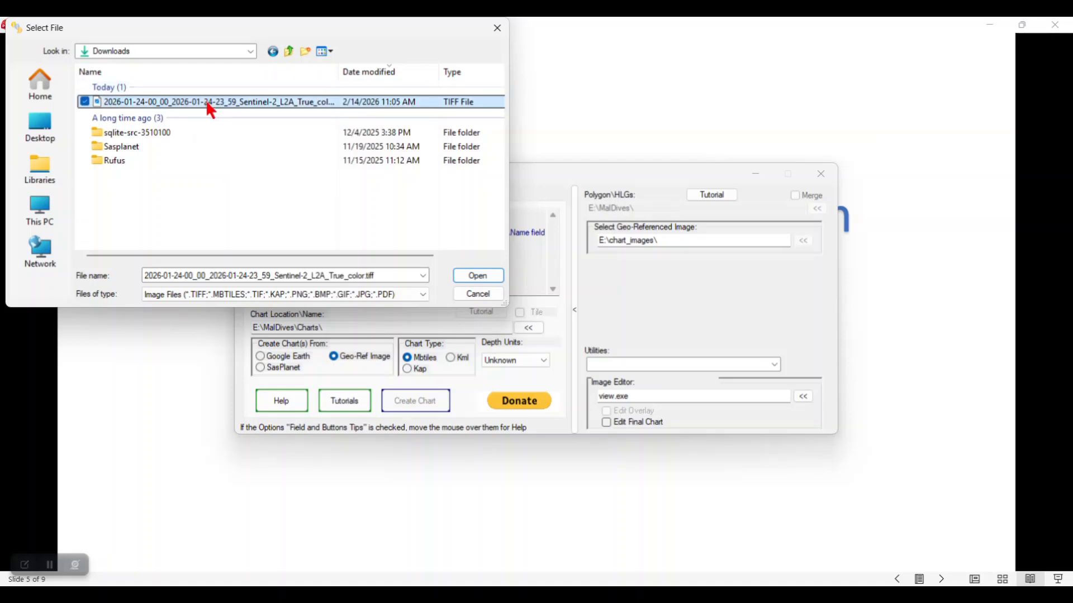
left_click(478, 278)
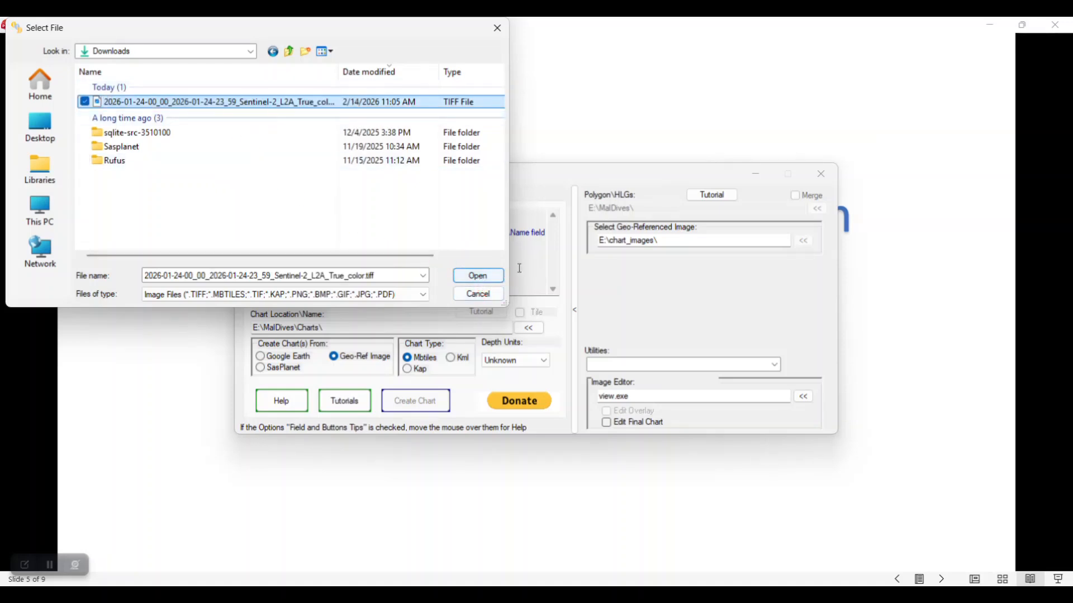
left_click(469, 276)
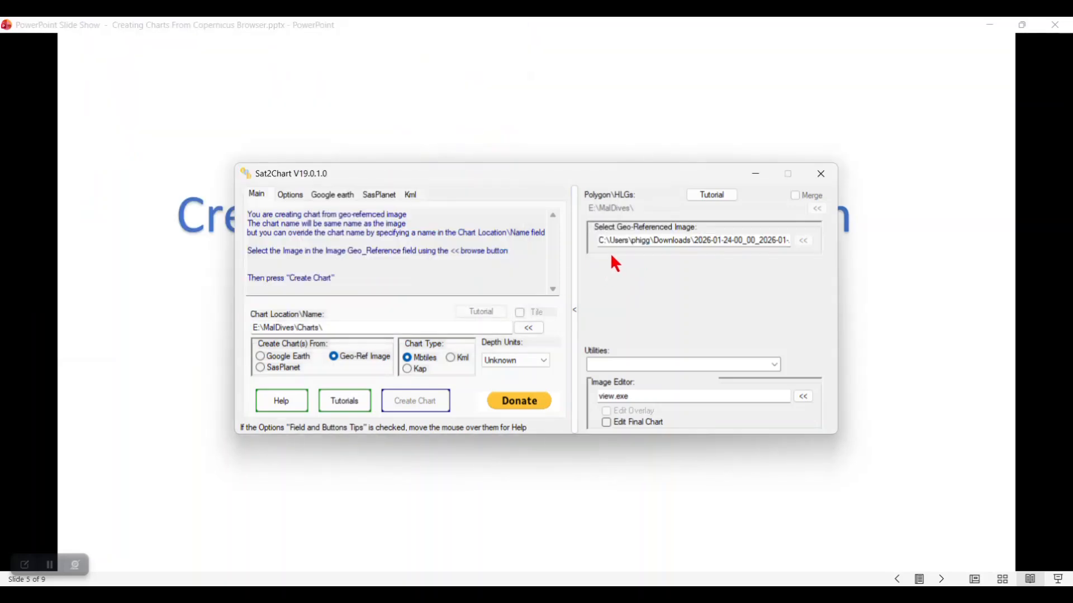
Set the chart location to the Charts Testing folder on drive E:
double_click(321, 328)
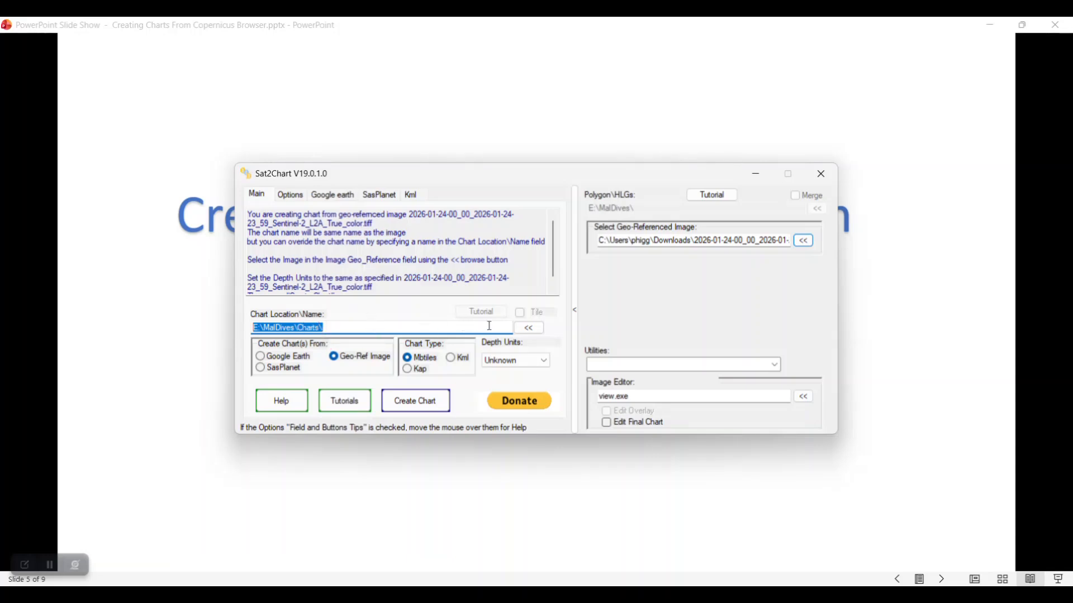
left_click(530, 328)
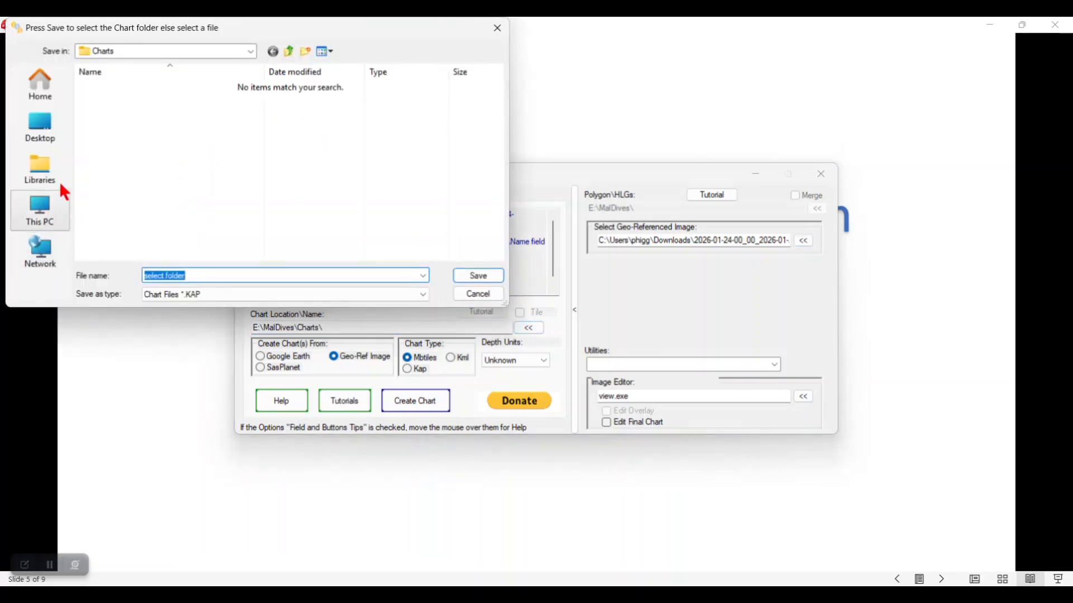
left_click(72, 214)
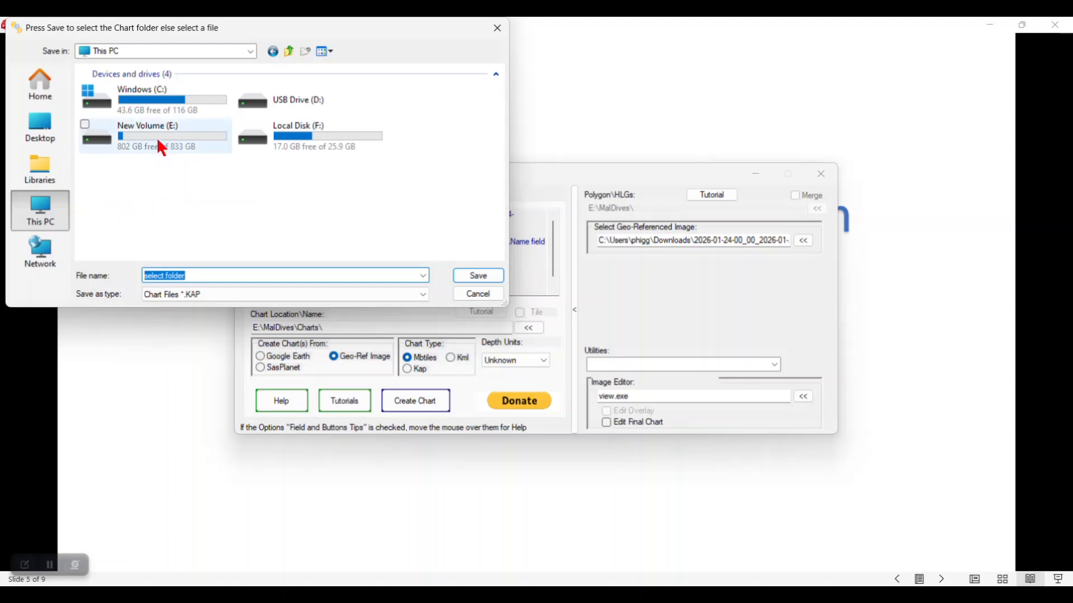
double_click(156, 138)
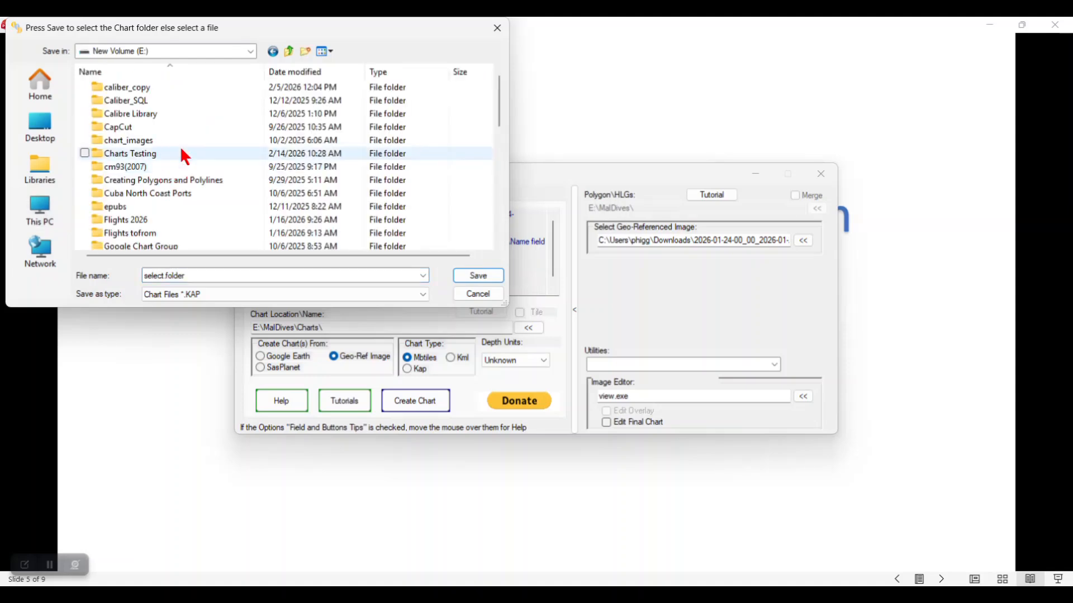
double_click(135, 154)
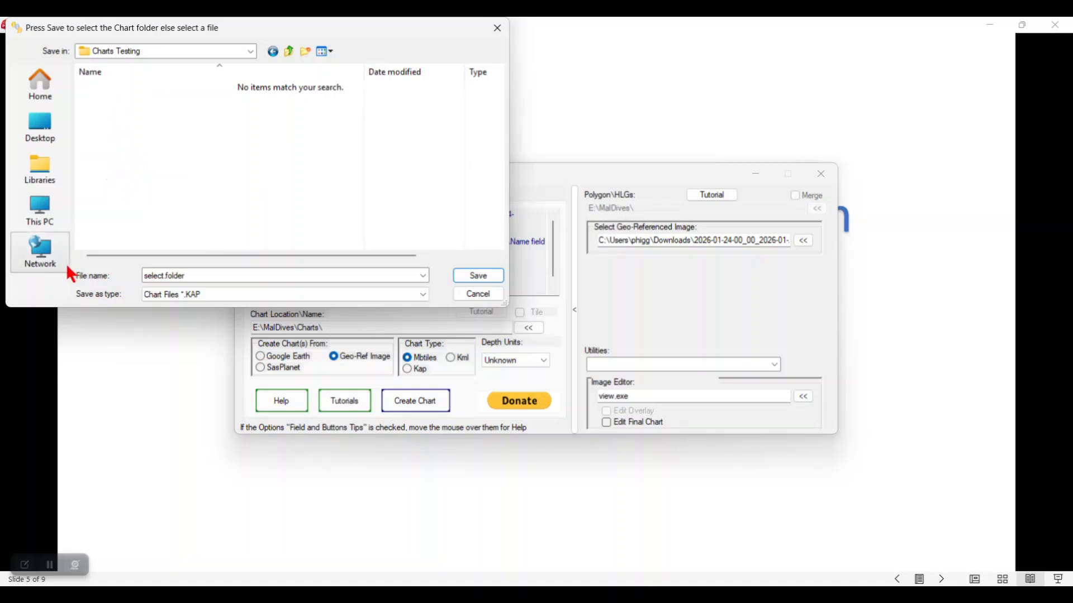
left_click(477, 276)
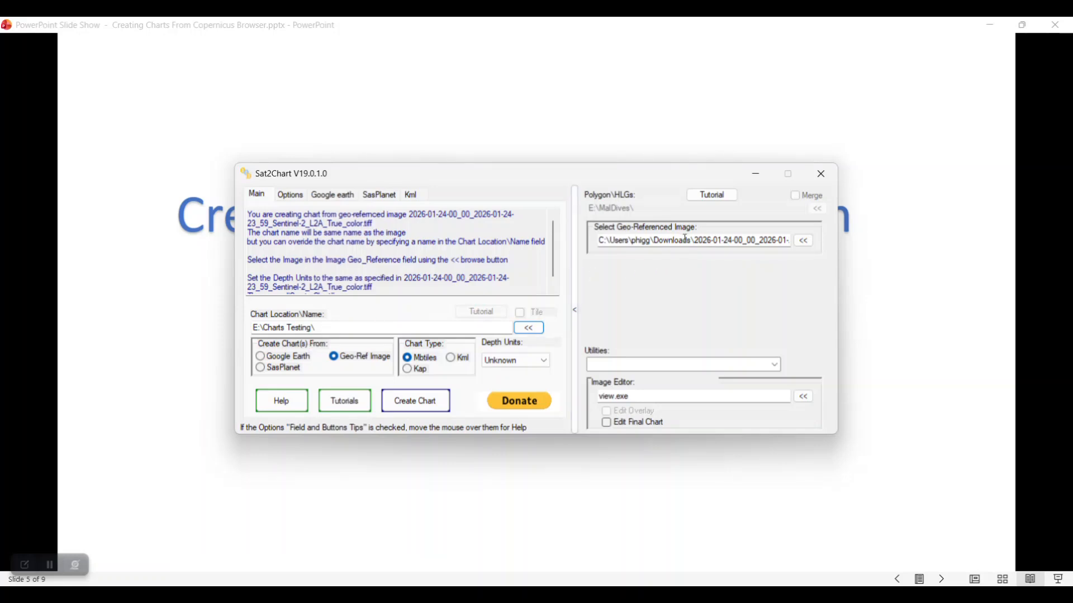
Add the chart name Varadero to the chart location and create the Mbtiles chart
left_click_drag(694, 239, 790, 240)
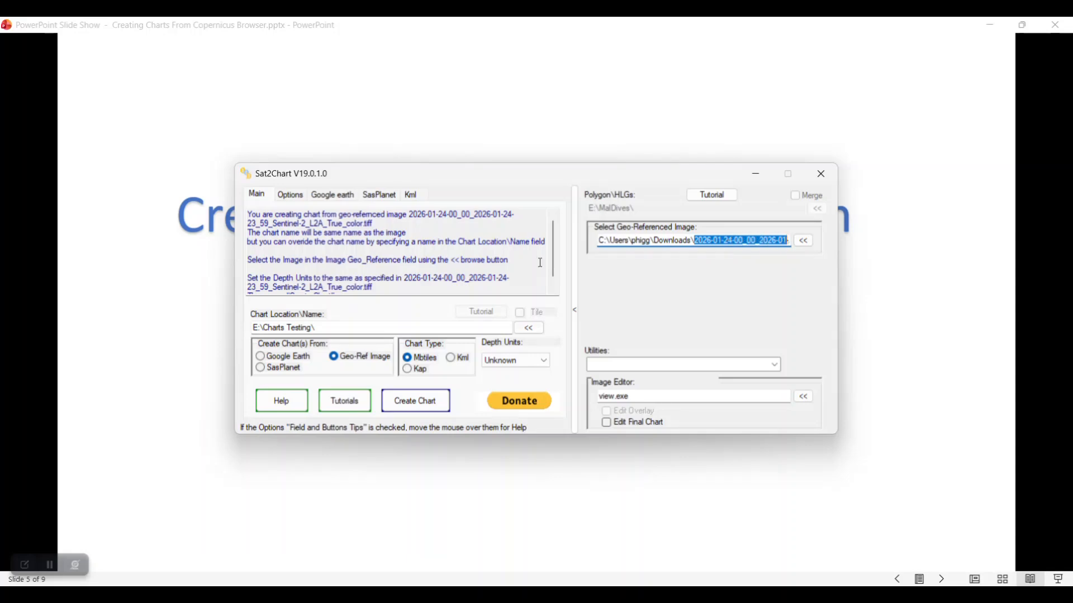
left_click(322, 328)
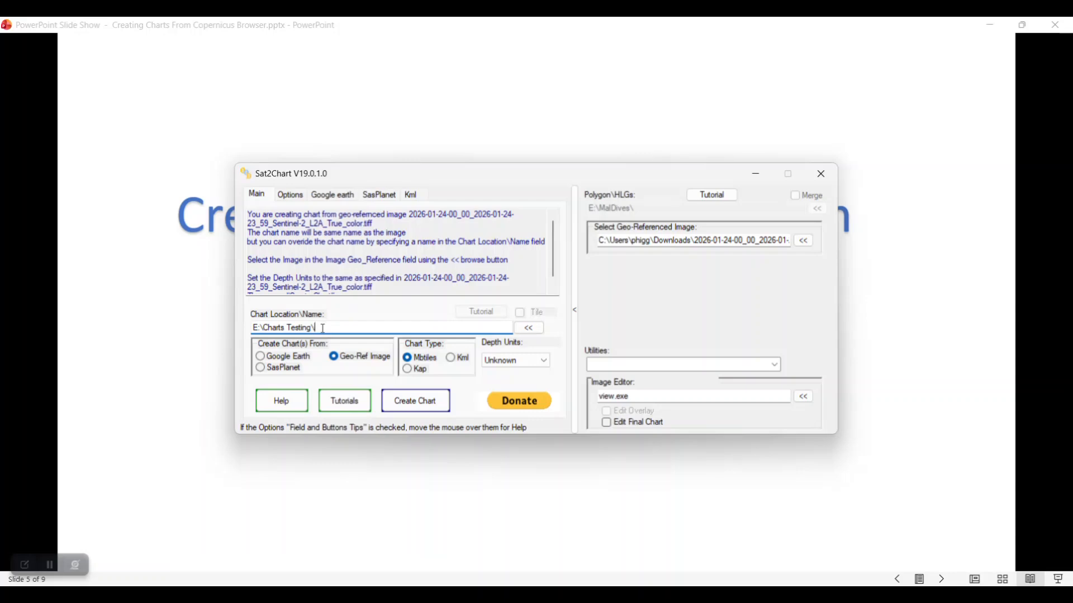
type("Varadero")
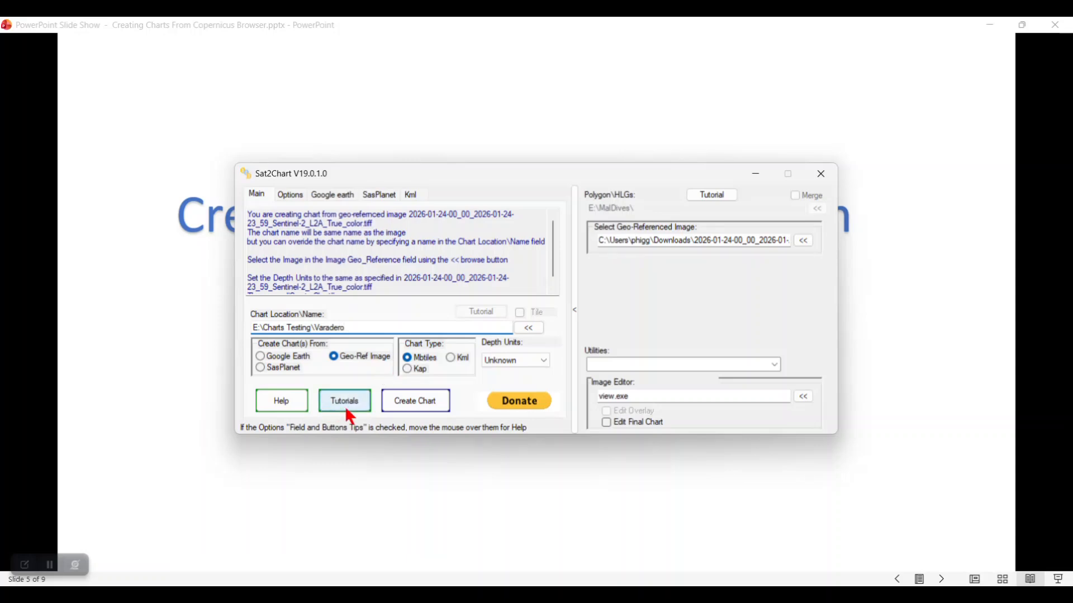
left_click(428, 408)
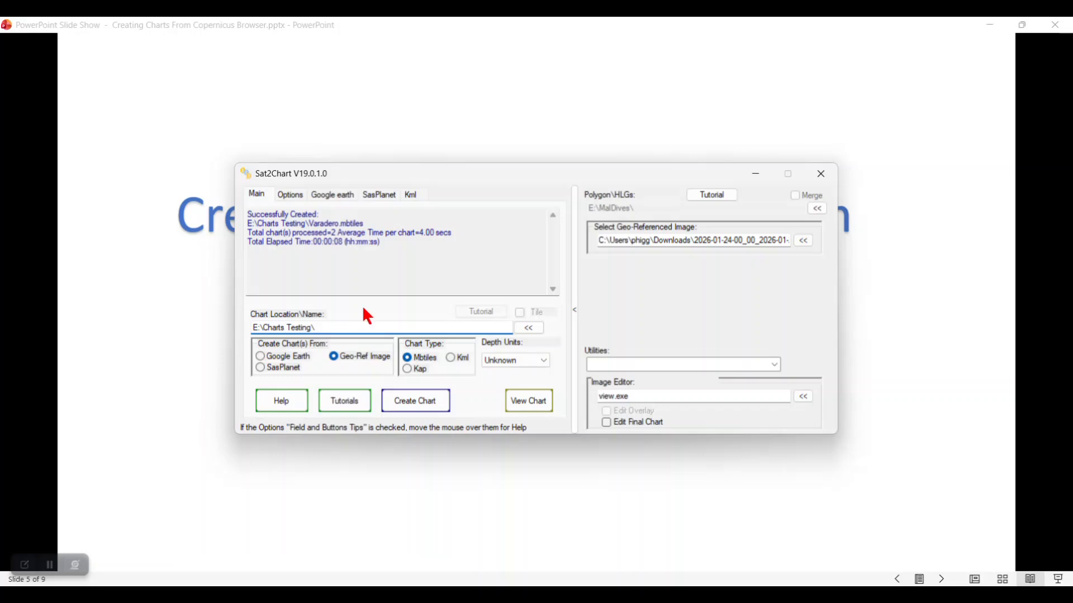
left_click_drag(324, 328, 214, 335)
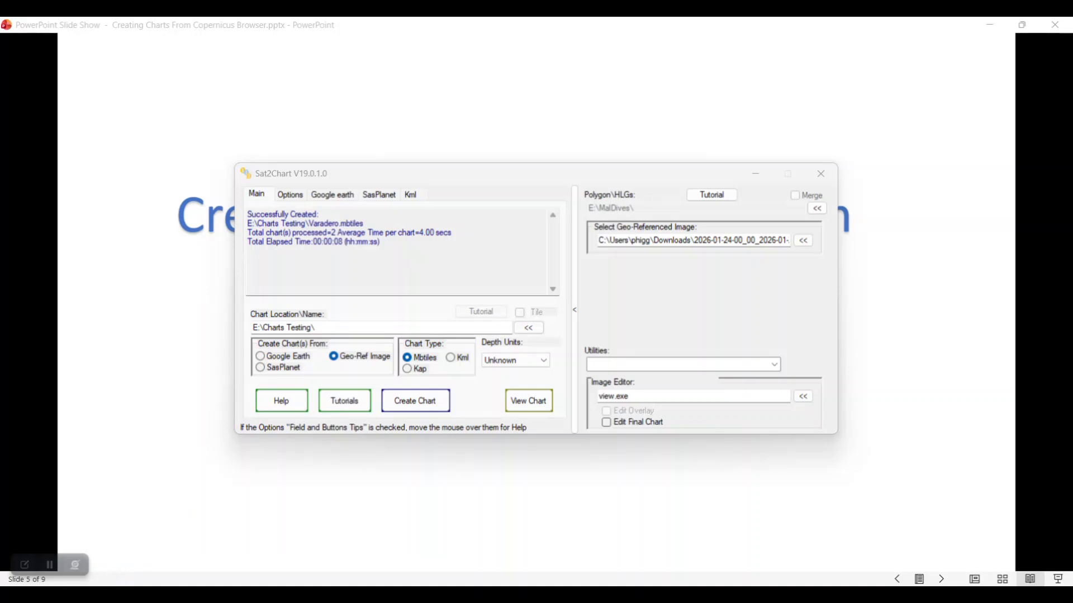
Switch to OpenCPN, scan the E:\Charts Testing directory to update the chart database, and display the Varadero.mbtiles chart
mouse_move(423, 596)
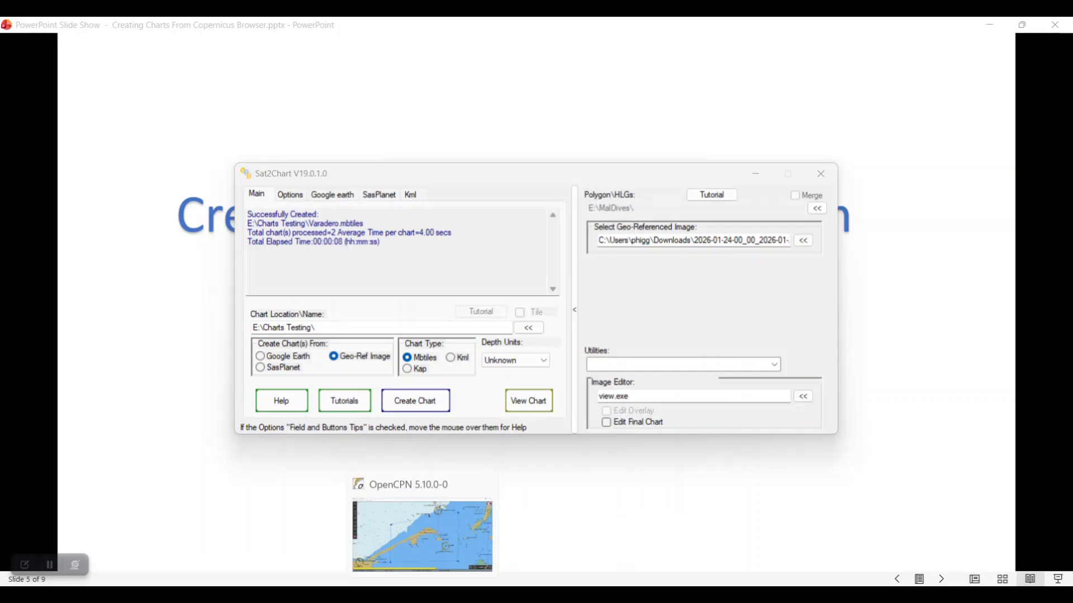
left_click(422, 533)
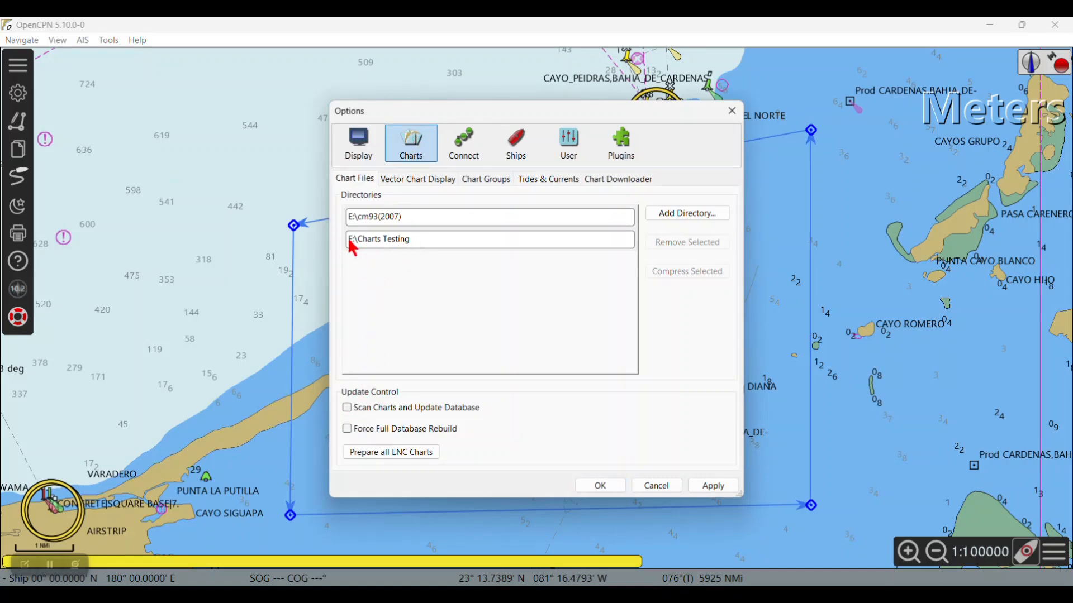
left_click(414, 242)
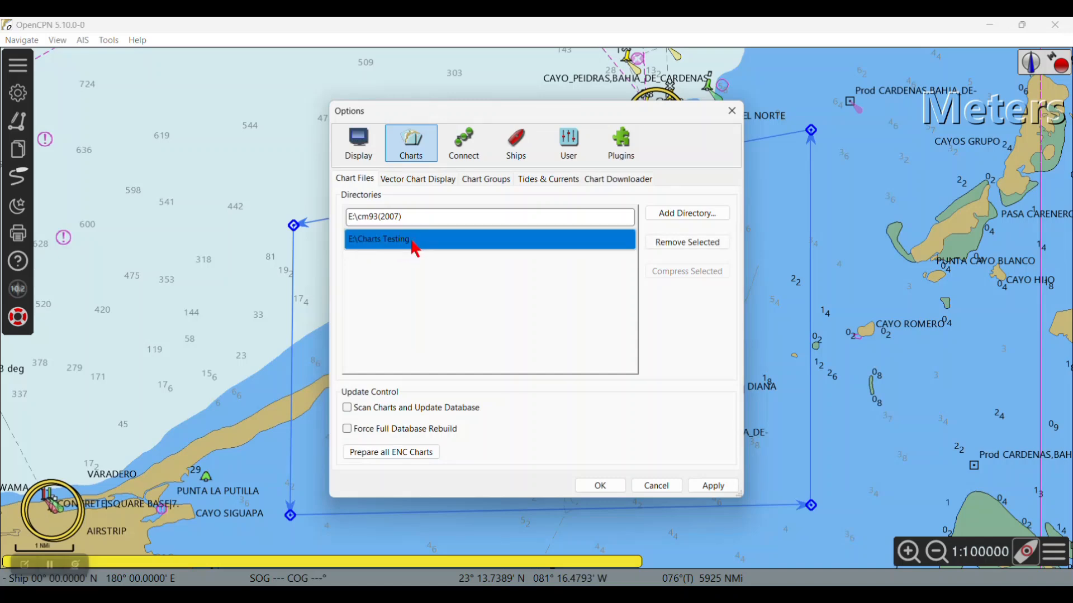
left_click(349, 409)
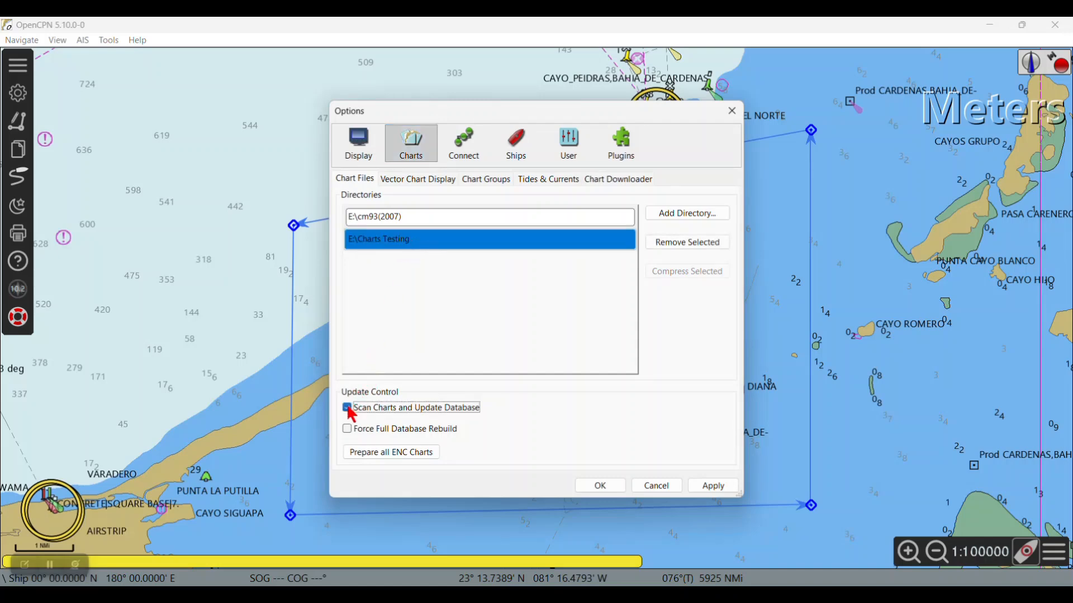
left_click(601, 487)
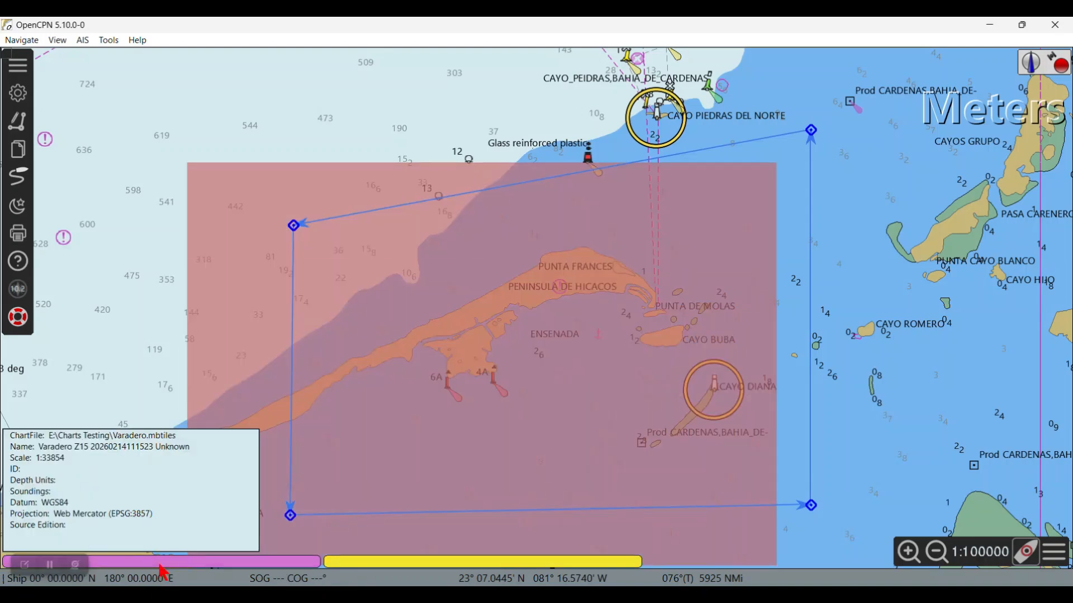
left_click(163, 570)
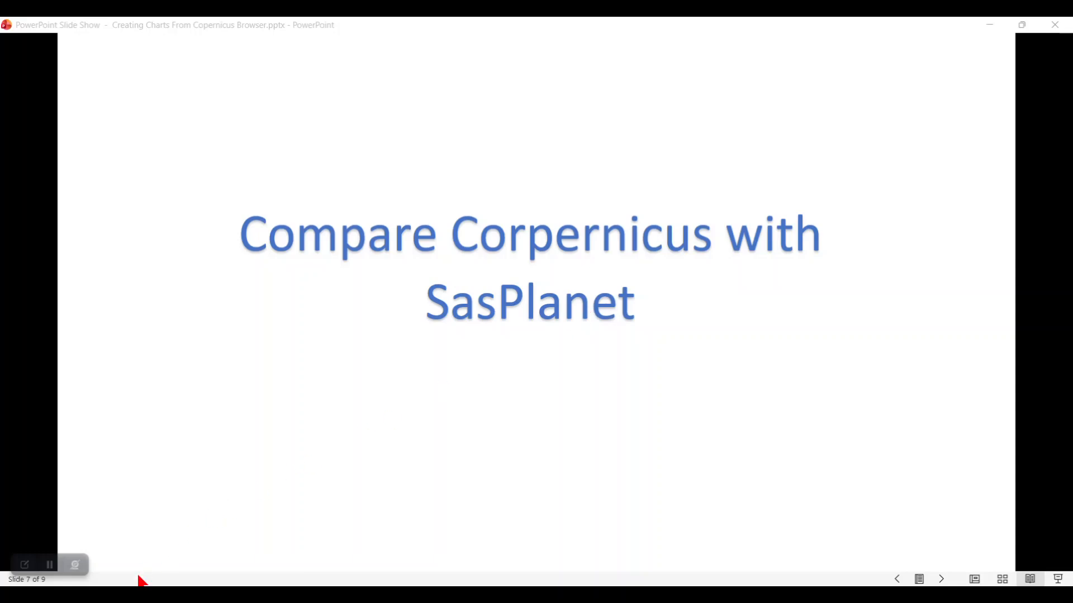
View the Varadero imagery in Copernicus Browser, then switch to SAS.Planet and check its ESRI ArcGIS.Imagery map source
left_click(139, 594)
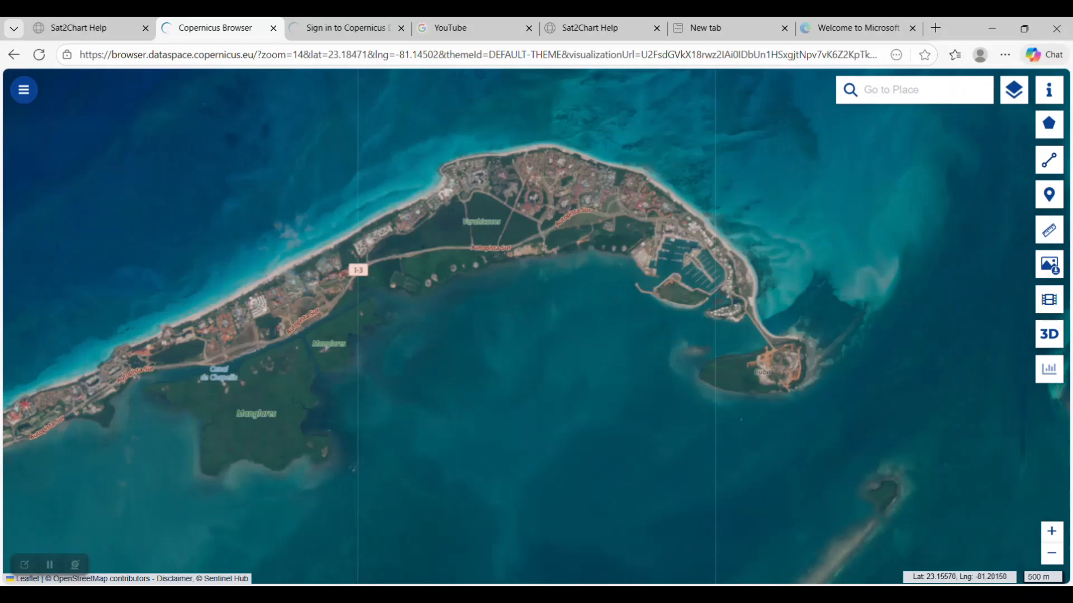
mouse_move(238, 595)
left_click(238, 536)
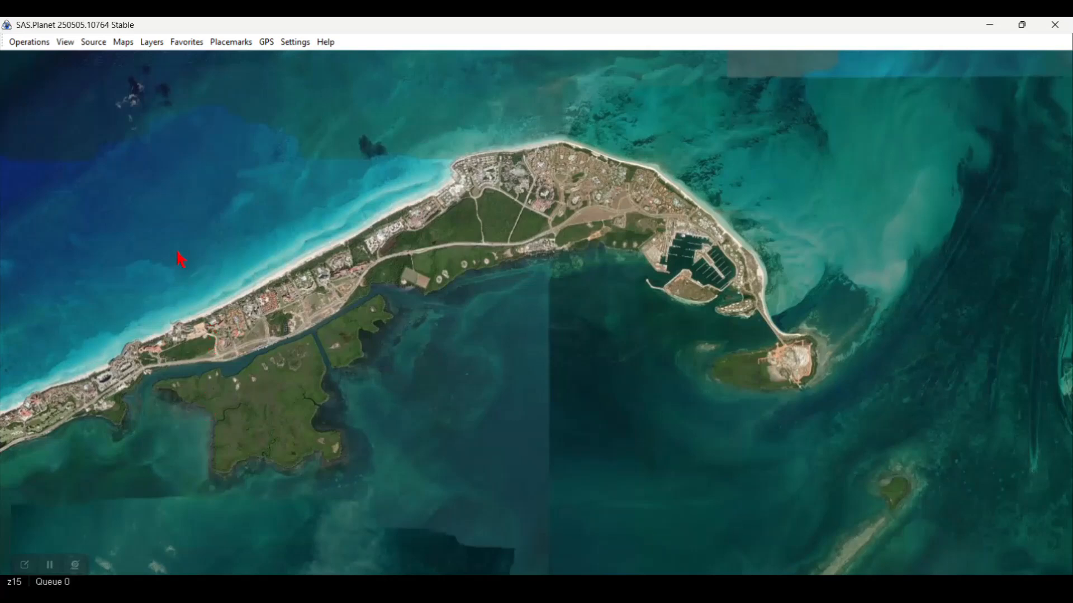
left_click(124, 45)
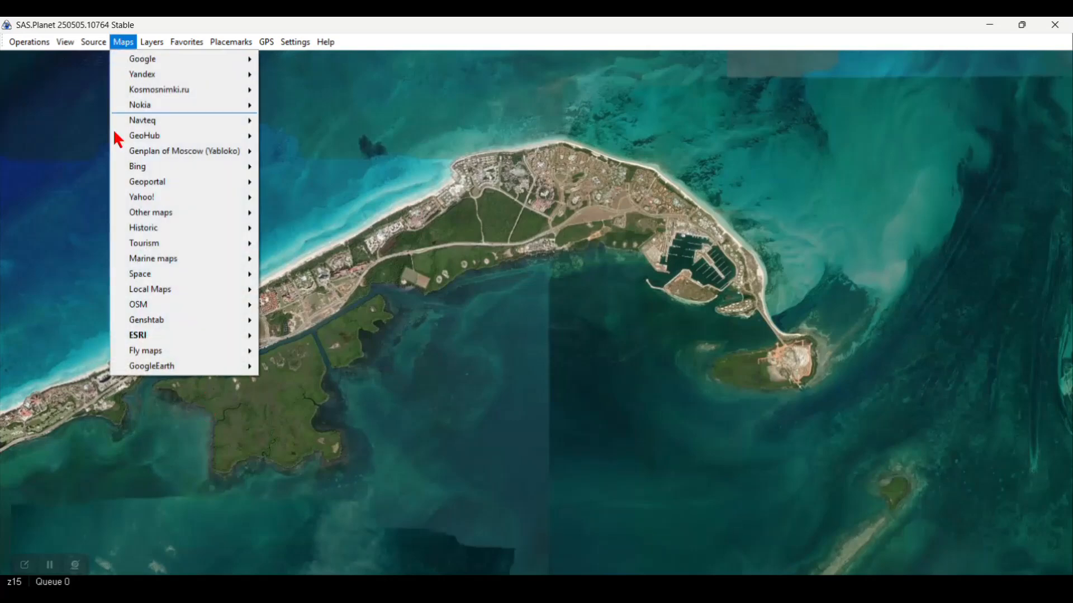
mouse_move(141, 338)
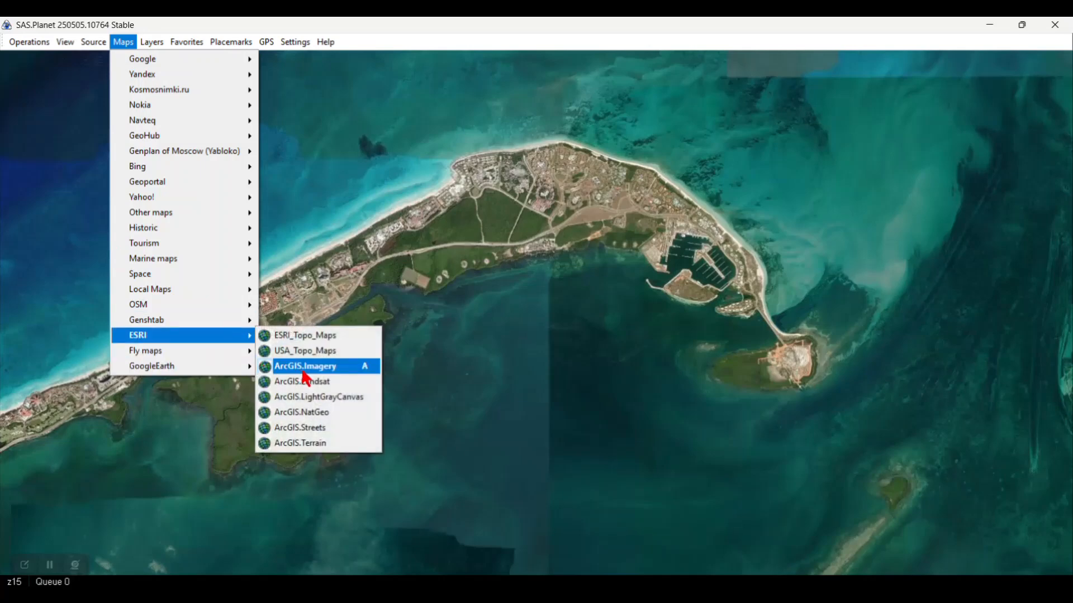
left_click(462, 359)
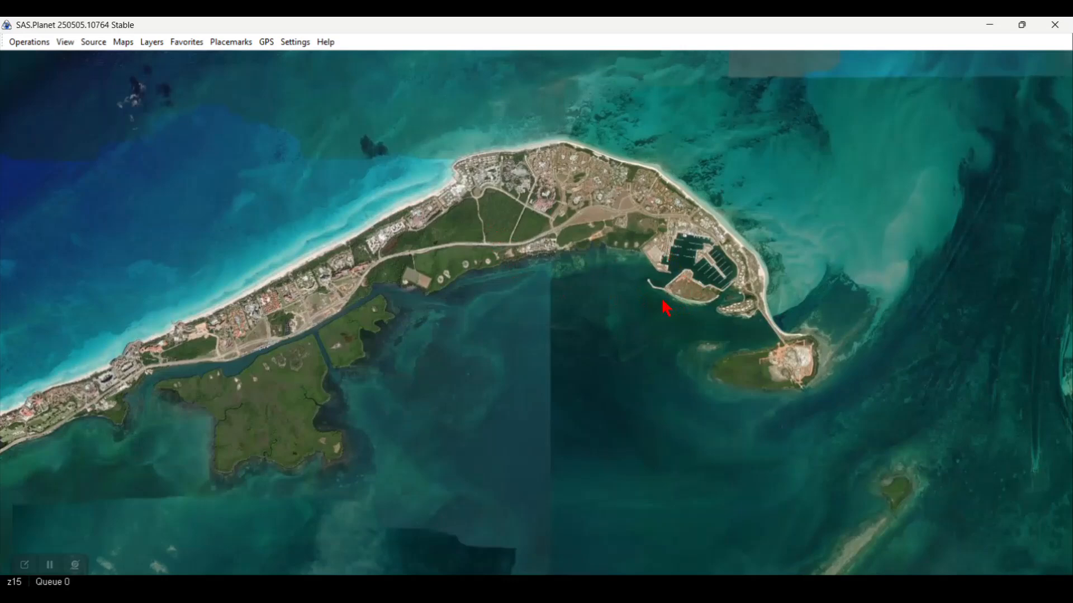
Examine the marina and seabed detail near the Varadero peninsula's tip in the ArcGIS imagery at zoom level z17
scroll(664, 307, "up", 1)
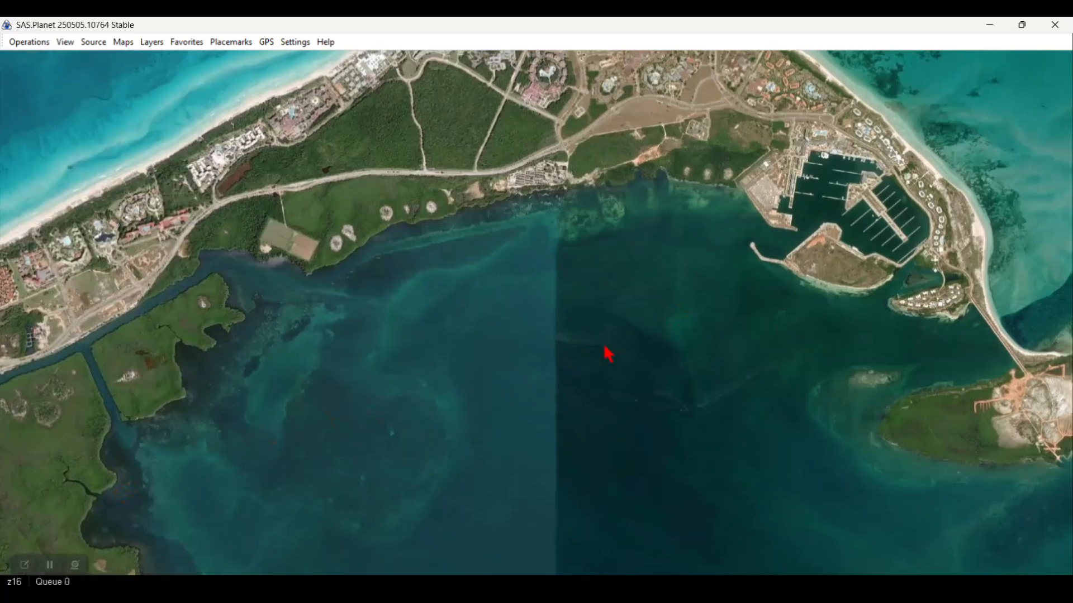
left_click_drag(605, 352, 529, 424)
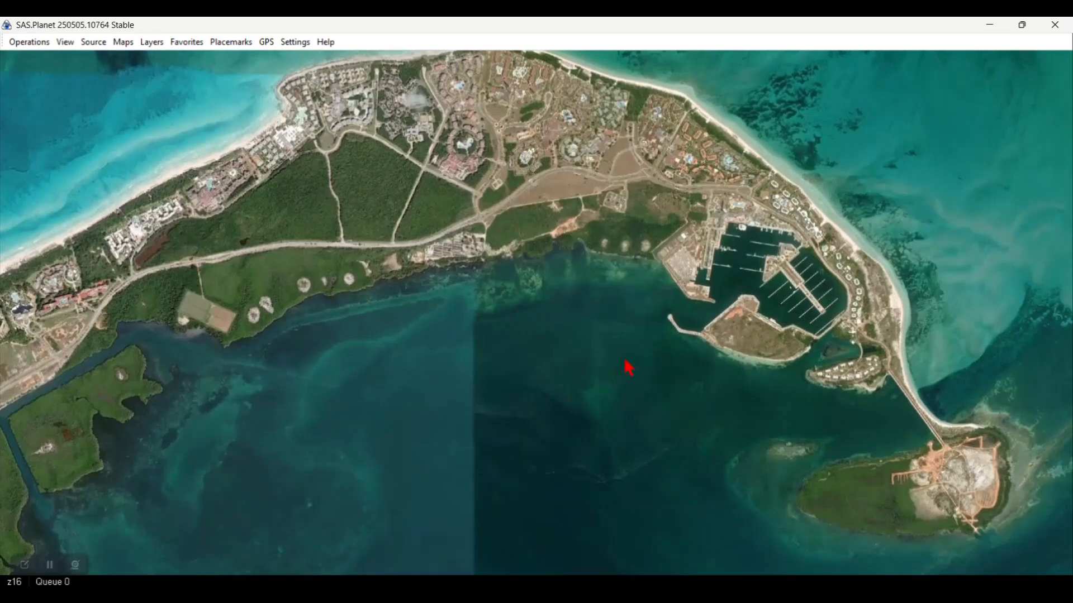
scroll(623, 362, "up", 1)
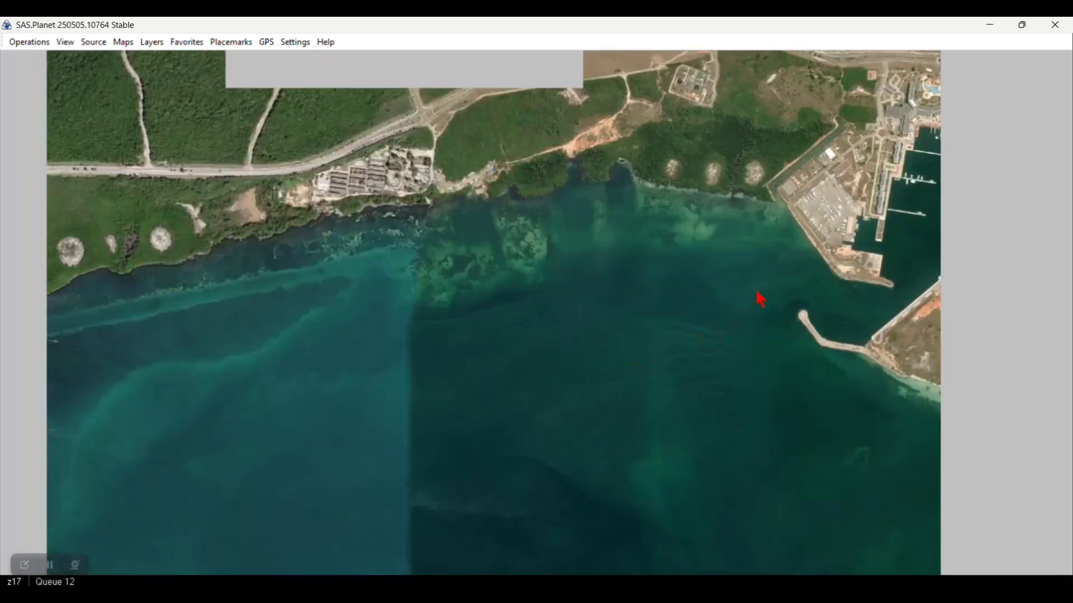
left_click_drag(723, 309, 542, 352)
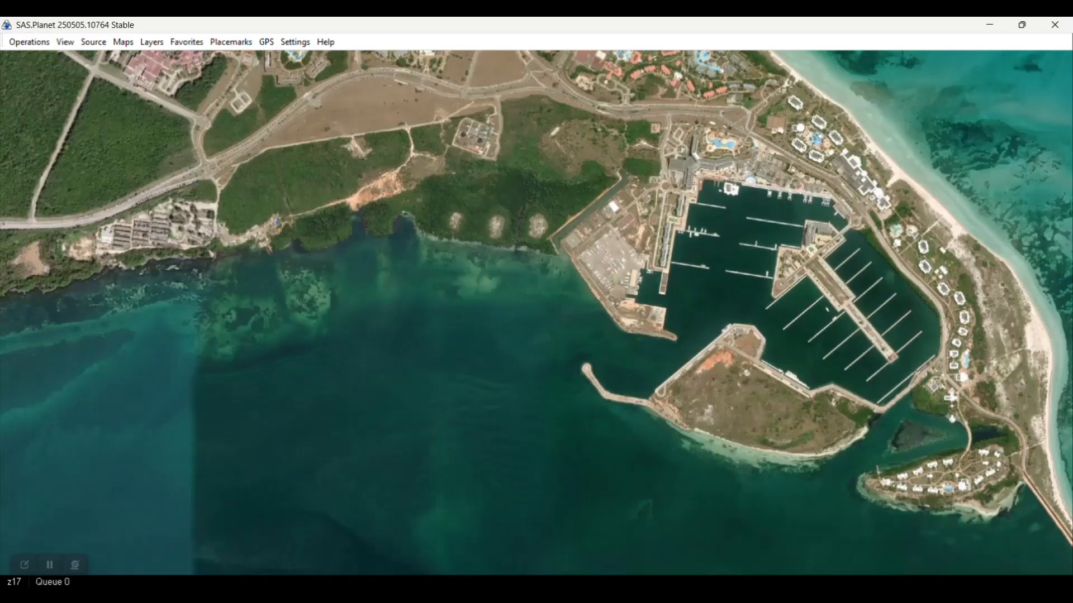
Switch to Copernicus Browser and examine the same Varadero marina up to zoom 17 to compare its image detail with SAS.Planet
mouse_move(84, 600)
left_click(84, 530)
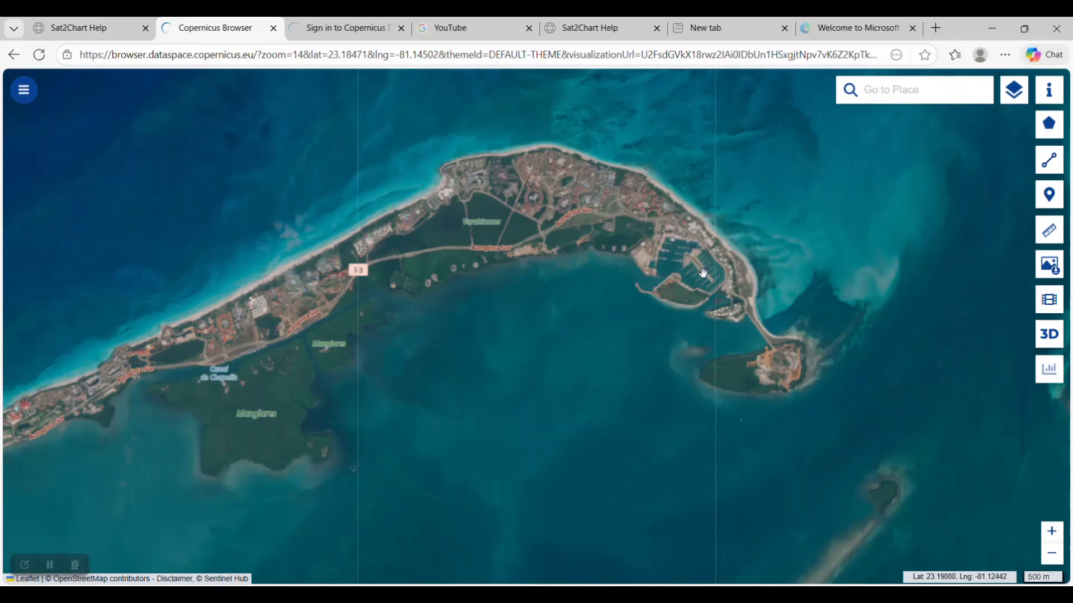
scroll(671, 270, "up", 1)
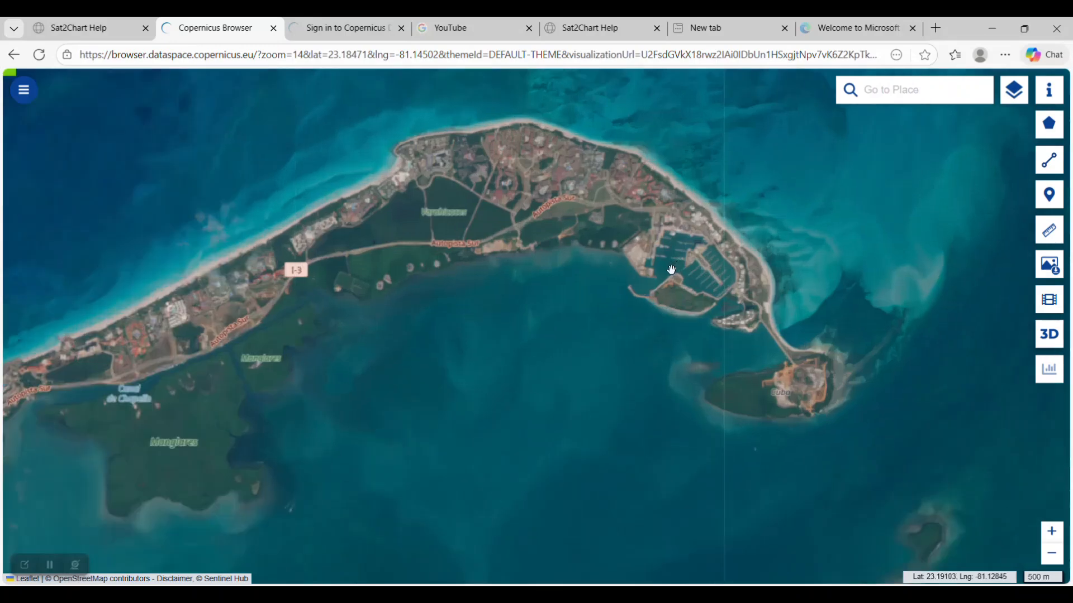
scroll(670, 270, "up", 1)
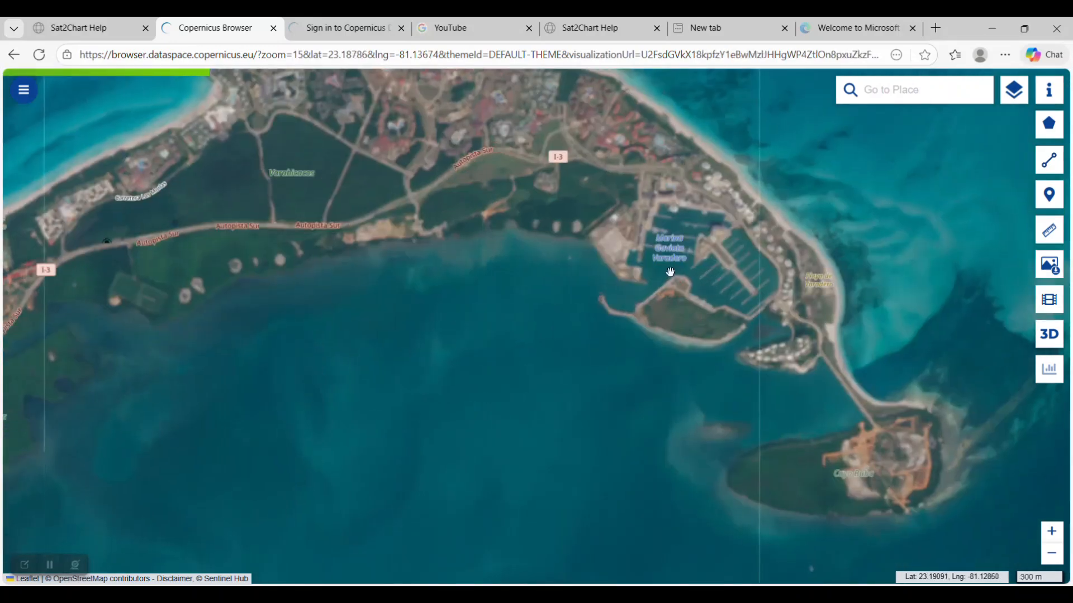
scroll(669, 273, "up", 1)
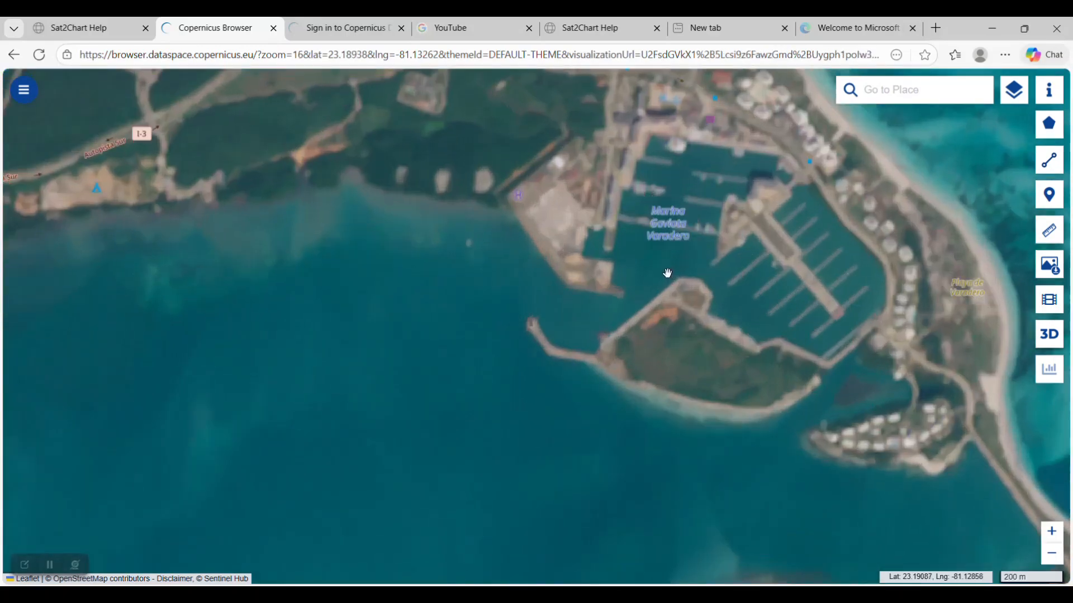
scroll(668, 273, "up", 1)
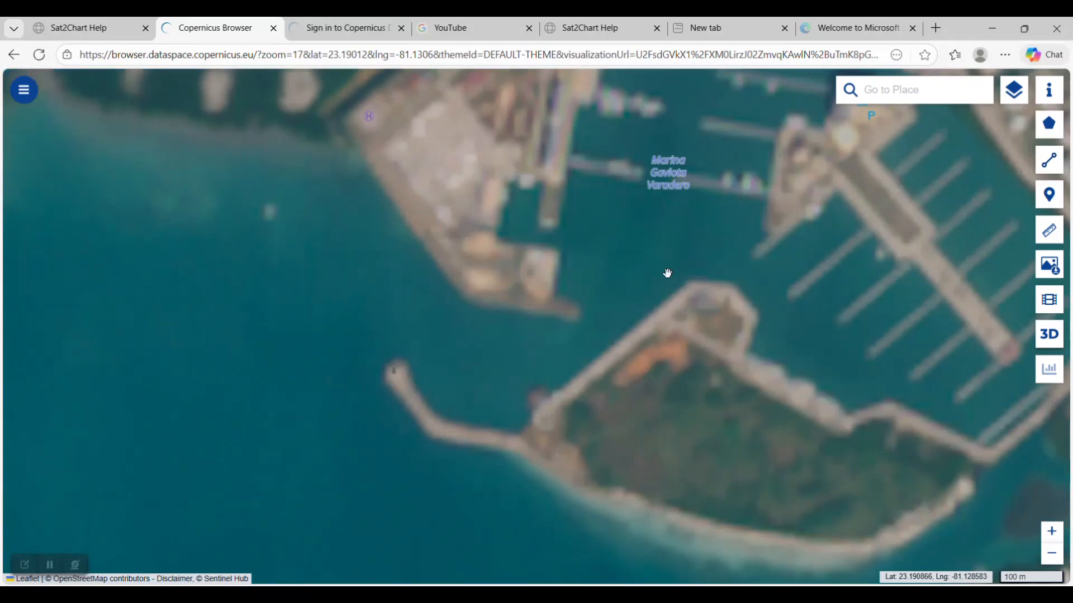
scroll(667, 273, "down", 2)
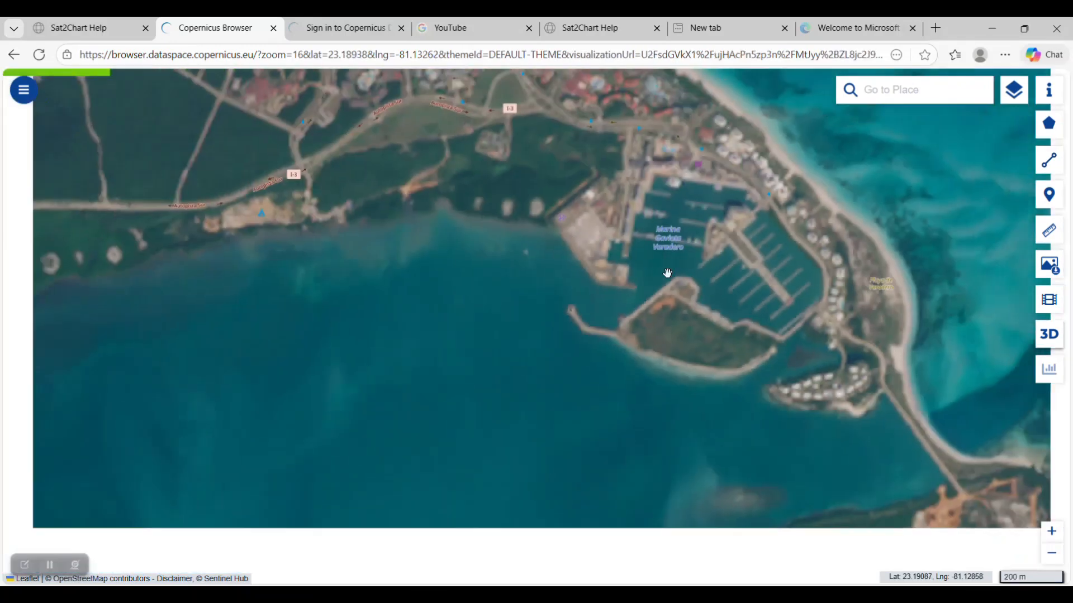
scroll(668, 272, "down", 1)
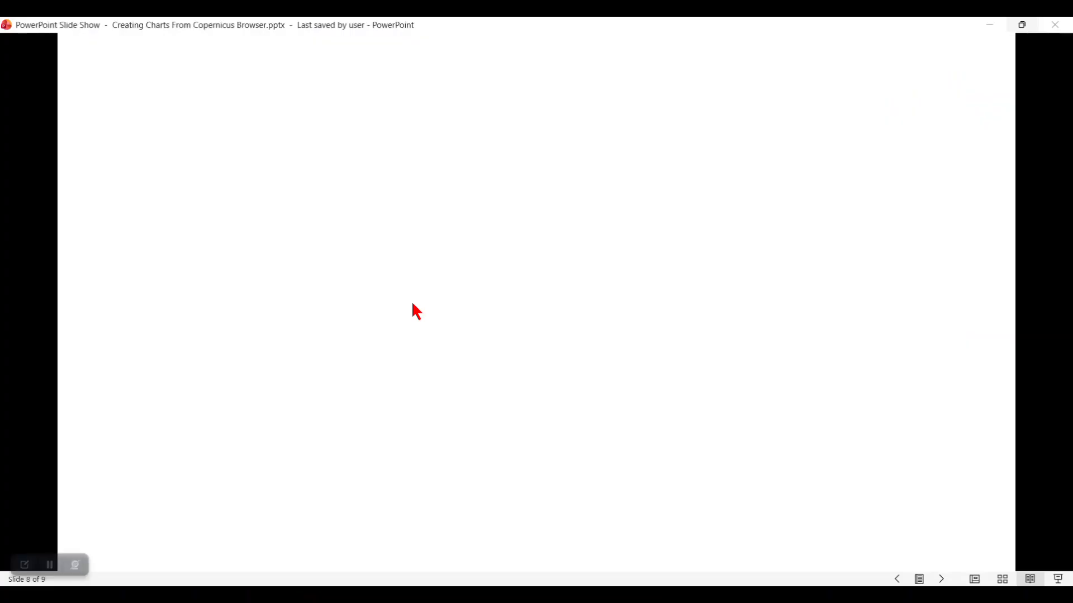
left_click(417, 298)
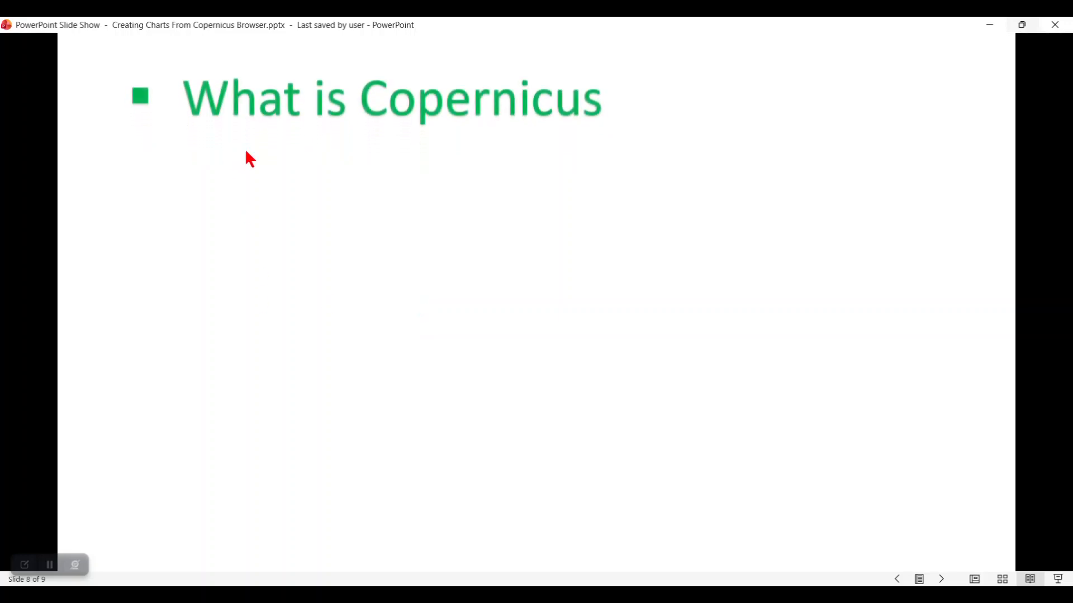